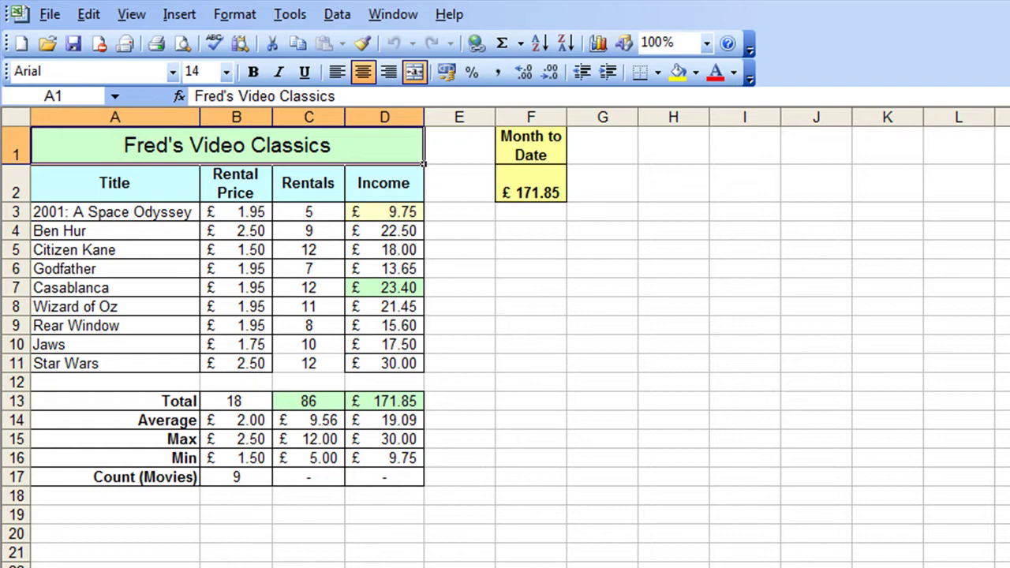
Drag the window's bottom edge up so the sheet tabs show below the rental table
{"action": "mouse_move", "coordinate": [538, 567]}
{"action": "left_mouse_down"}
{"action": "mouse_move", "coordinate": [538, 546]}
{"action": "mouse_move", "coordinate": [531, 555]}
{"action": "left_mouse_up"}
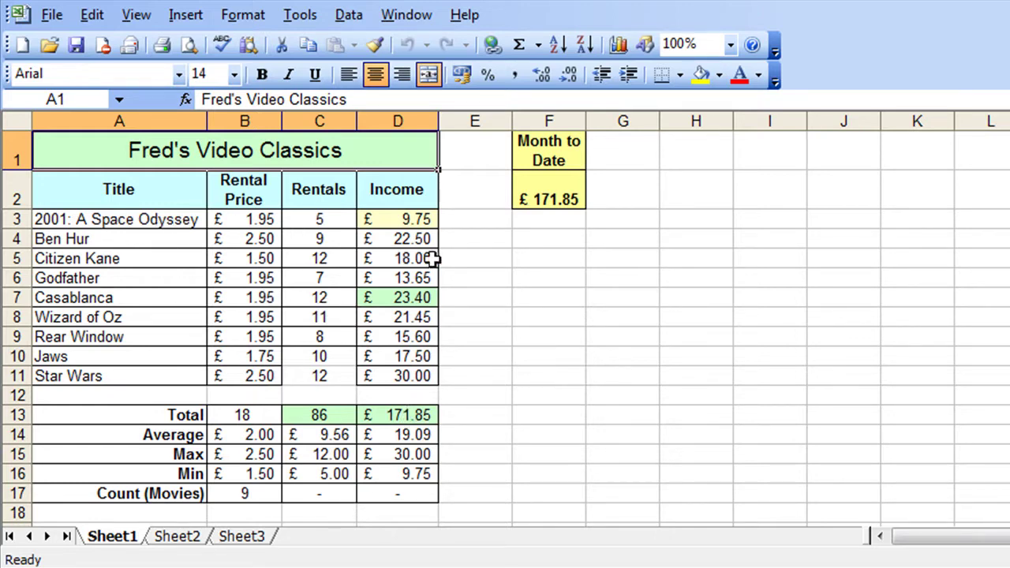
Look through the blank Sheet2 and Sheet3 and Sheet1's table, finishing on Sheet3
{"action": "left_click", "coordinate": [189, 541]}
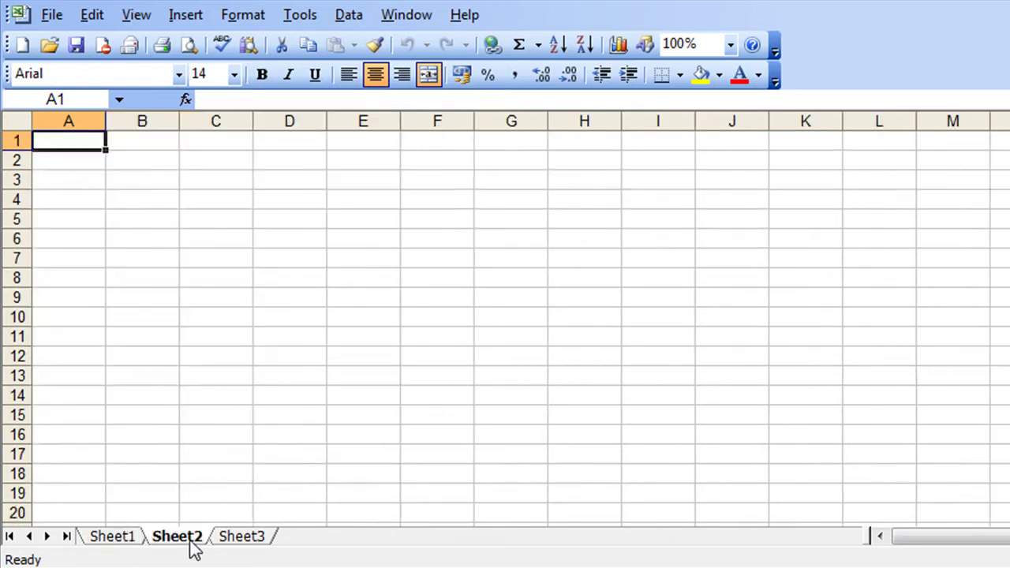
{"action": "left_click", "coordinate": [241, 543]}
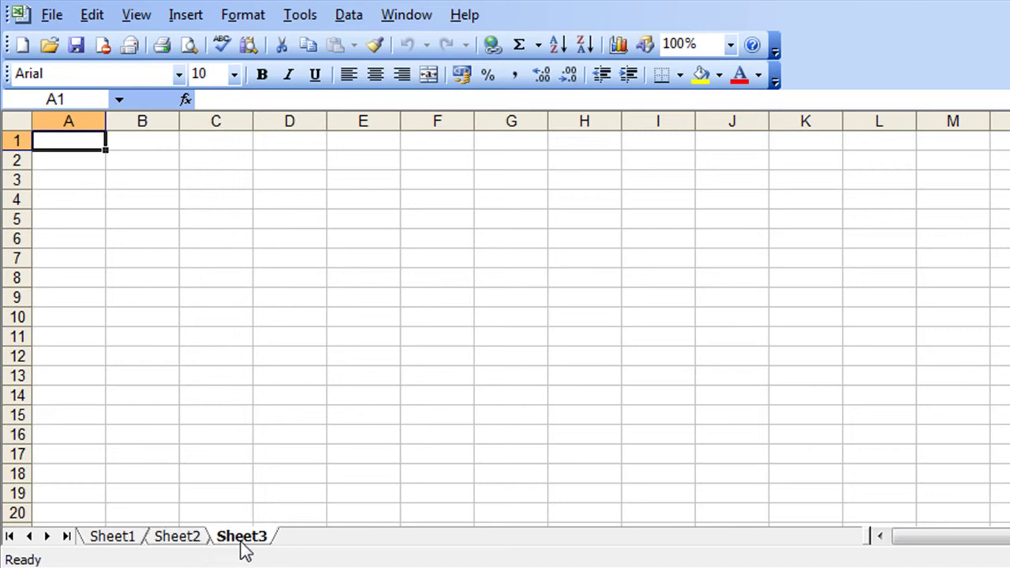
{"action": "left_click", "coordinate": [171, 540]}
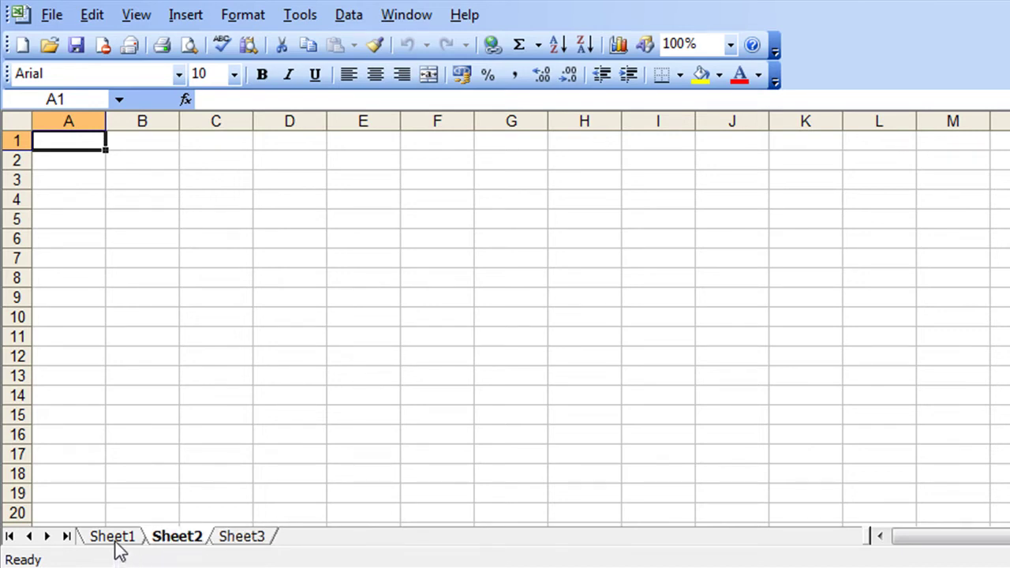
{"action": "left_click", "coordinate": [115, 542]}
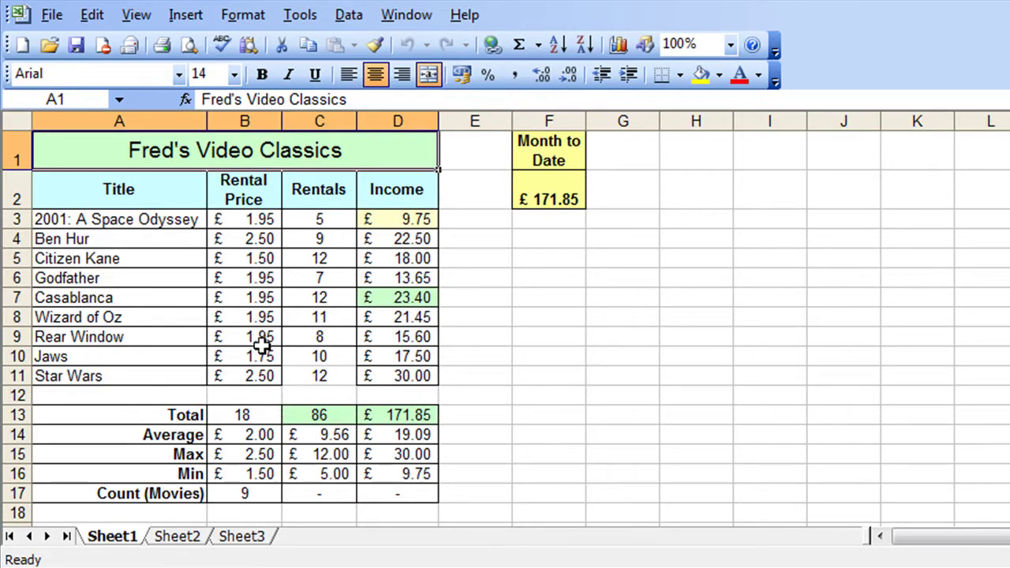
{"action": "left_click", "coordinate": [261, 540]}
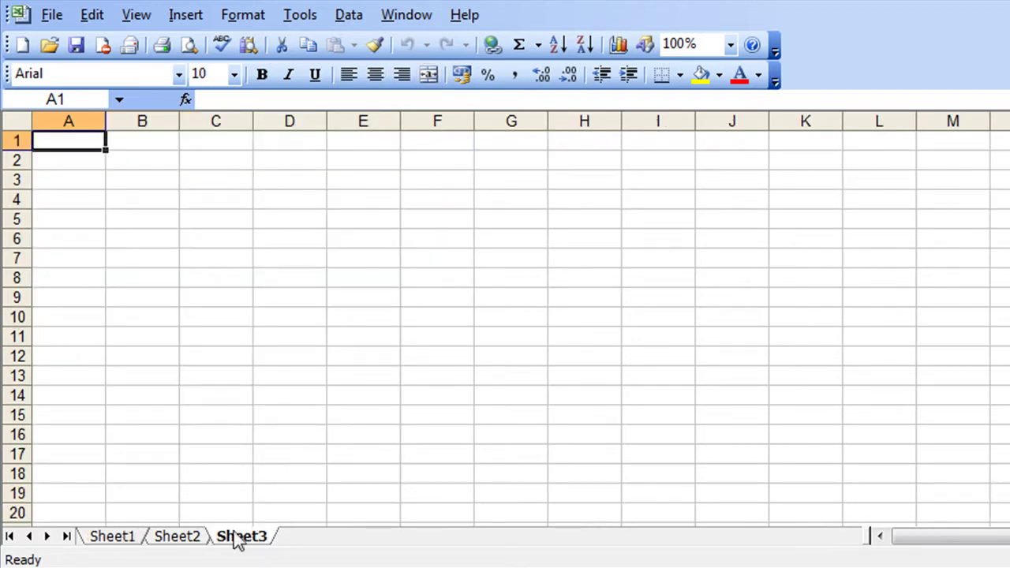
Remove the blank Sheet3 using its tab's context menu
{"action": "right_click", "coordinate": [239, 538]}
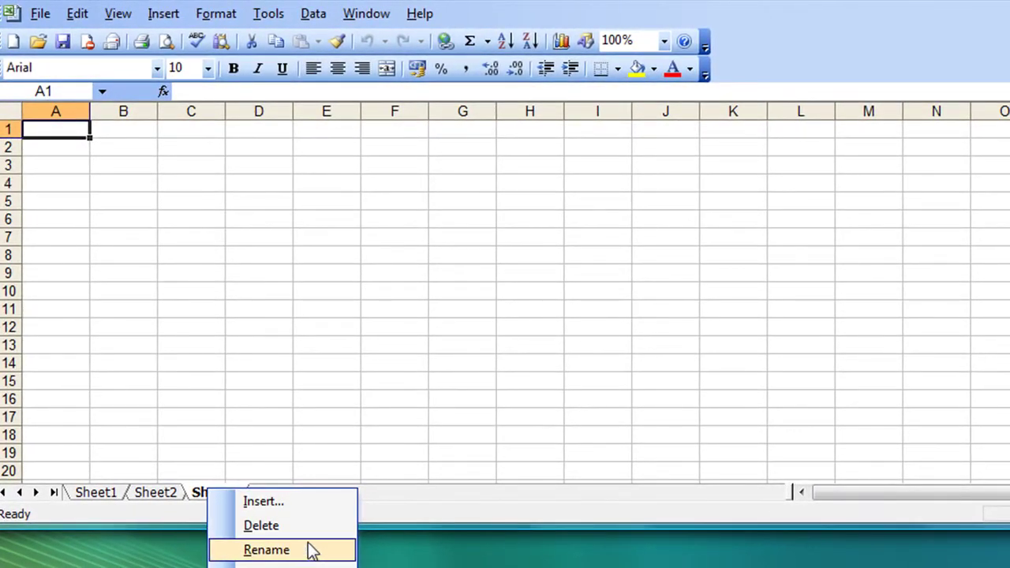
{"action": "left_click", "coordinate": [320, 526]}
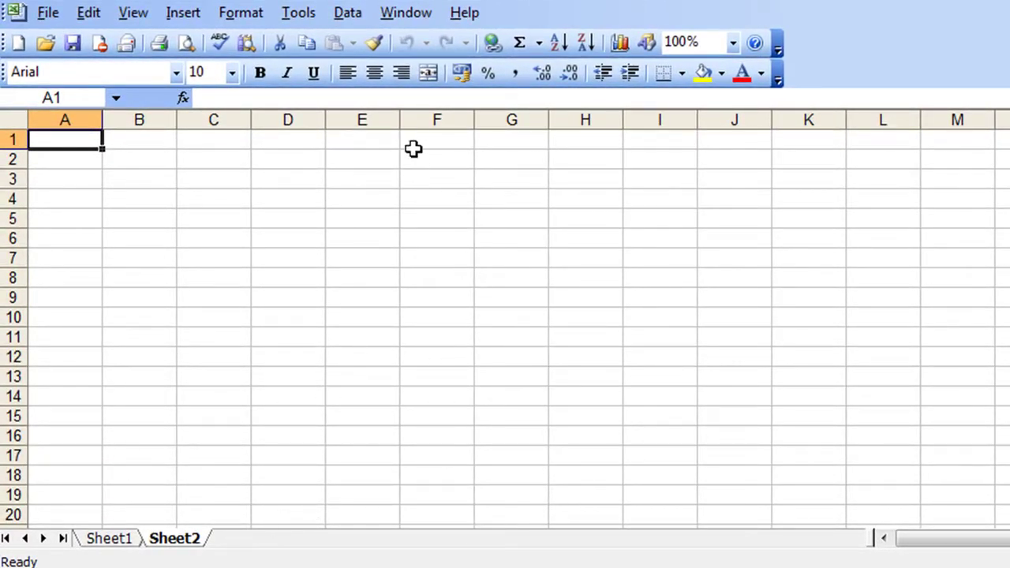
Remove the blank Sheet2 with Edit > Delete Sheet
{"action": "left_click", "coordinate": [87, 13]}
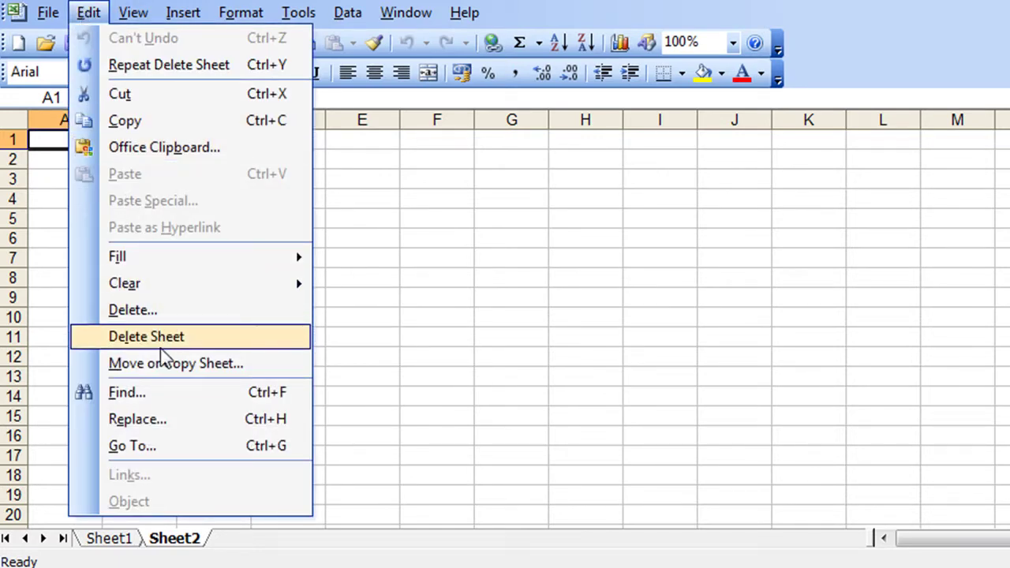
{"action": "left_click", "coordinate": [210, 337]}
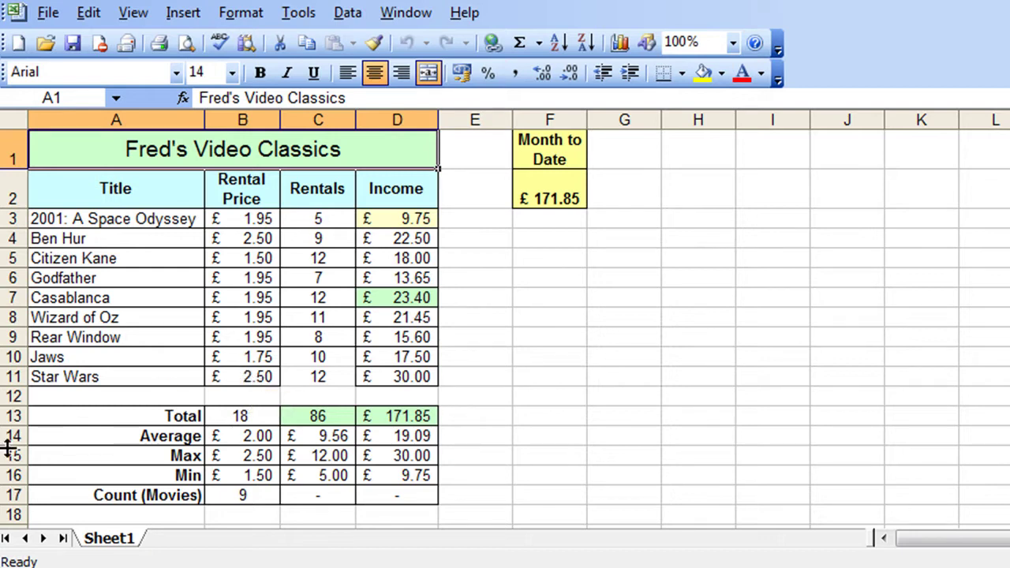
Insert a blank worksheet and move the new Sheet2 tab after Sheet1
{"action": "right_click", "coordinate": [105, 543]}
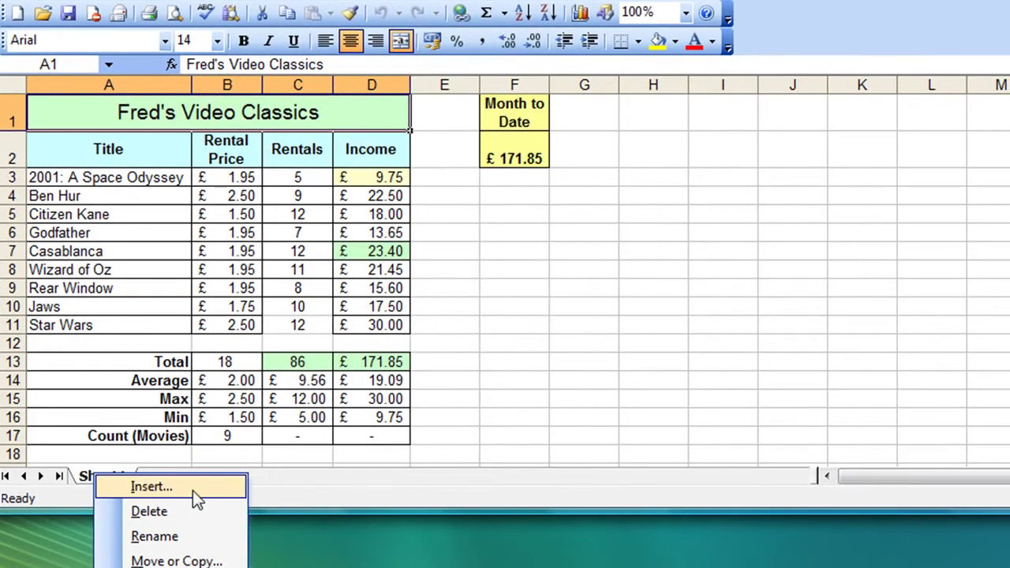
{"action": "left_click", "coordinate": [192, 491]}
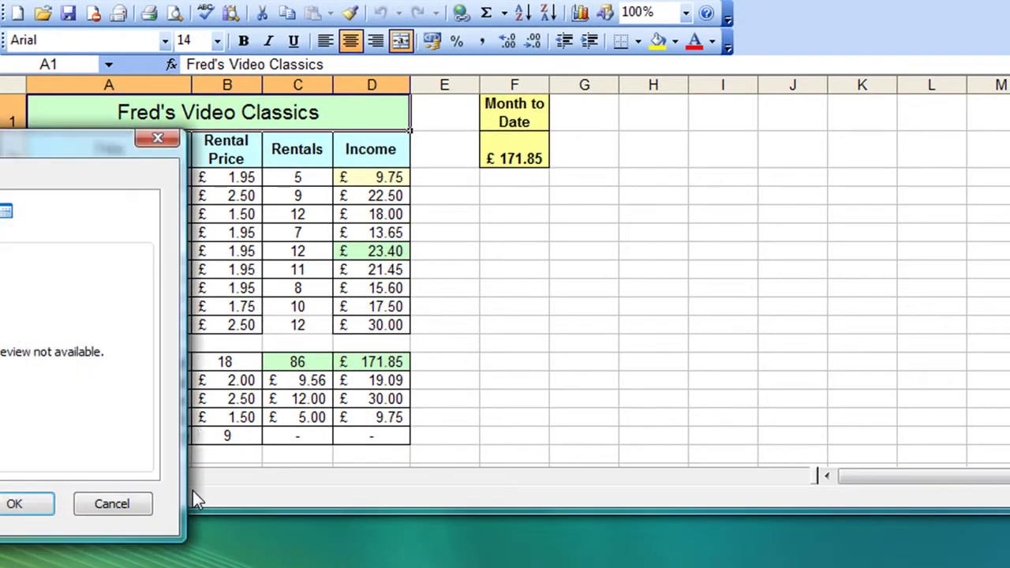
{"action": "left_click_drag", "start_coordinate": [1, 158], "coordinate": [595, 71]}
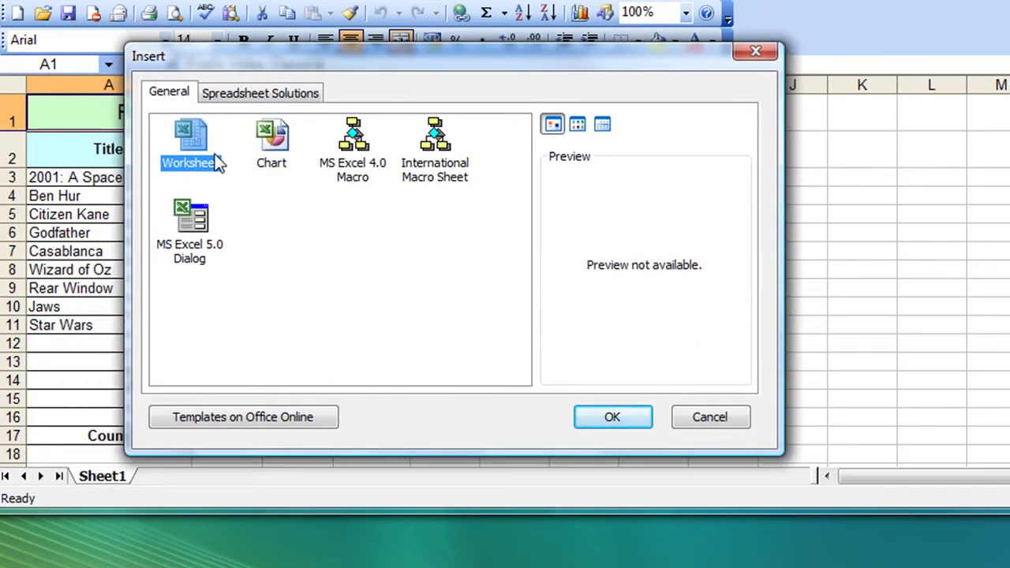
{"action": "left_click", "coordinate": [612, 417]}
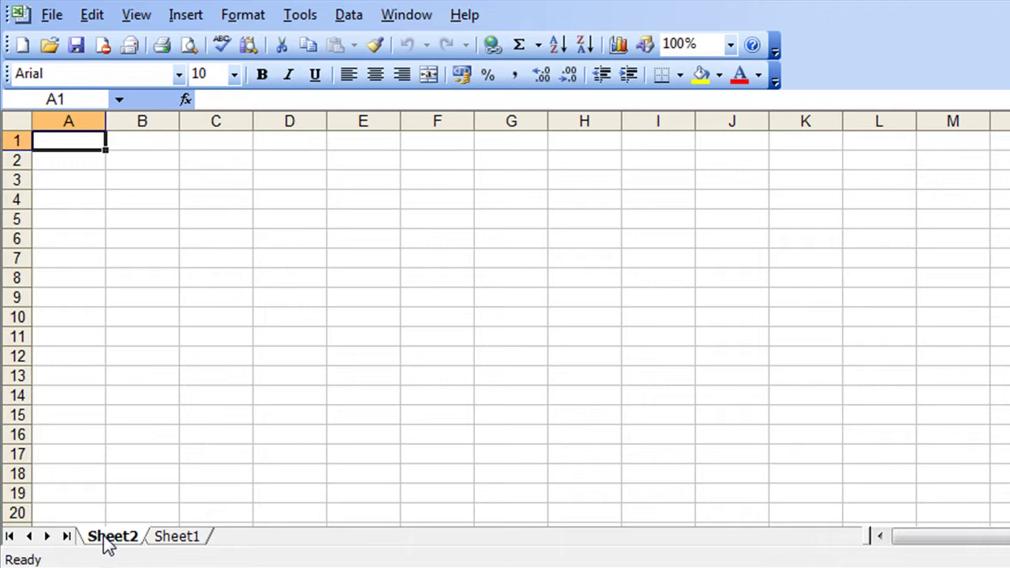
{"action": "left_click_drag", "start_coordinate": [103, 534], "coordinate": [234, 534]}
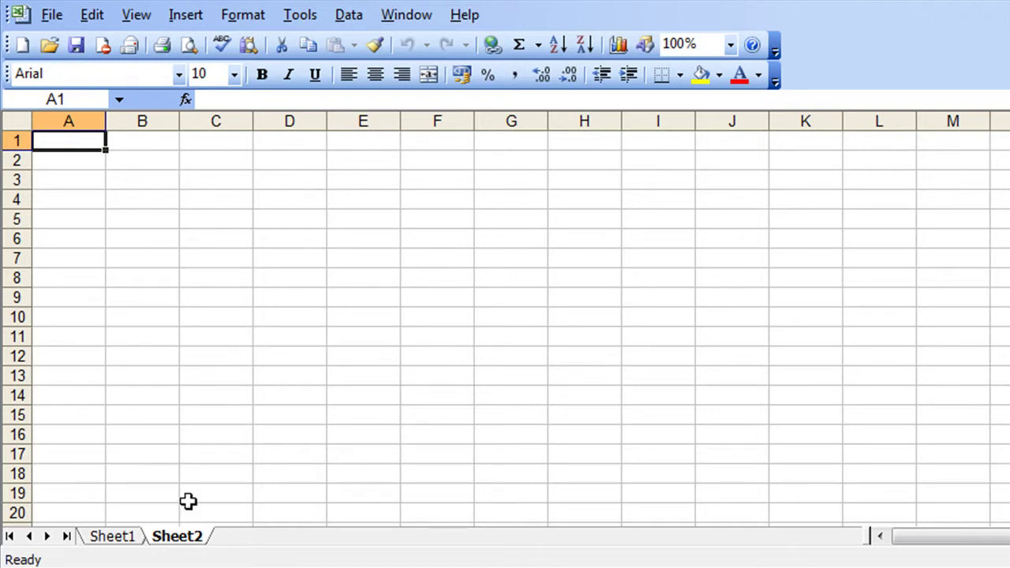
Insert another worksheet, place Sheet3 after Sheet2, and go back to Sheet1
{"action": "left_click", "coordinate": [197, 15]}
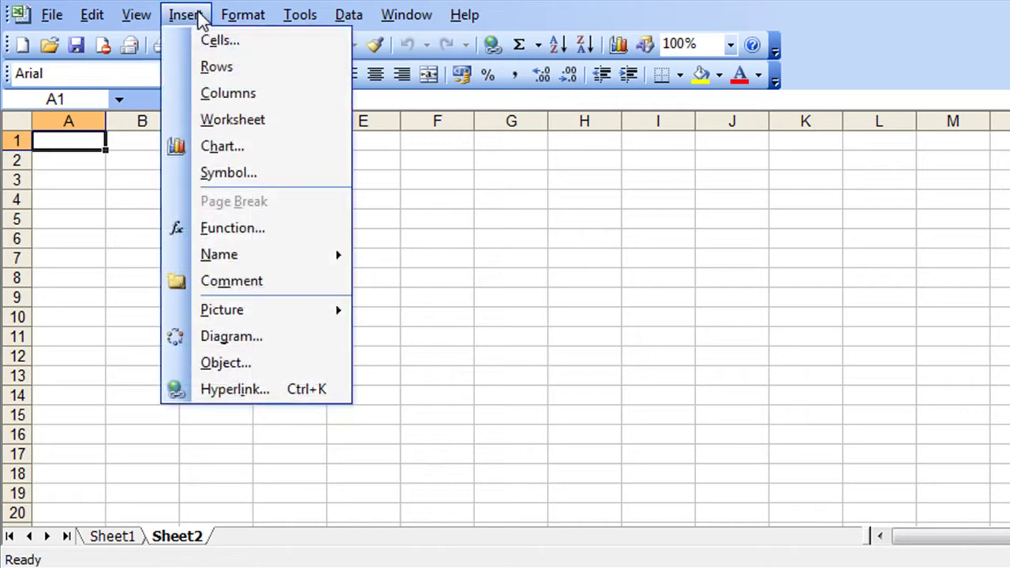
{"action": "left_click", "coordinate": [229, 126]}
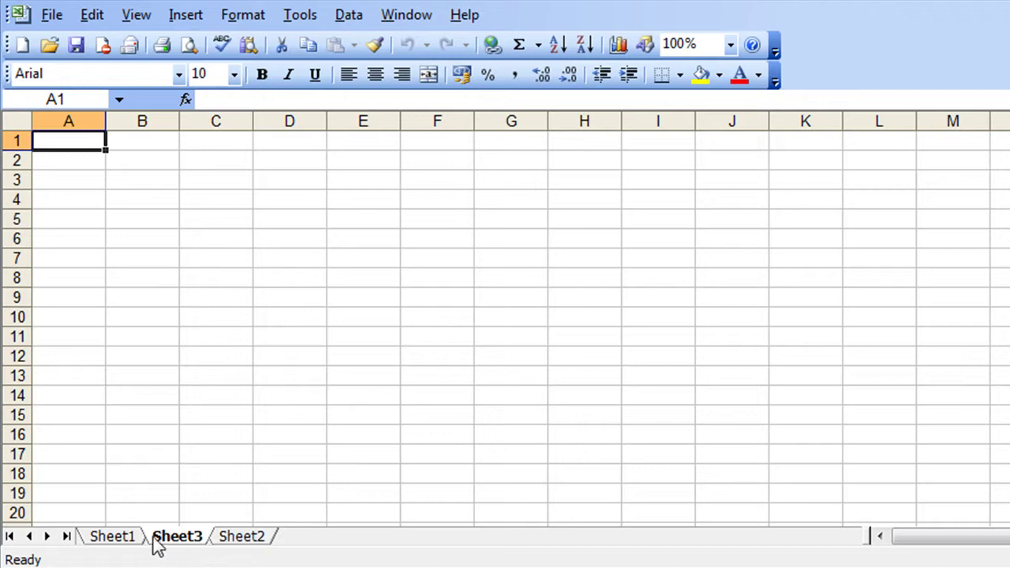
{"action": "left_click_drag", "start_coordinate": [153, 543], "coordinate": [286, 524]}
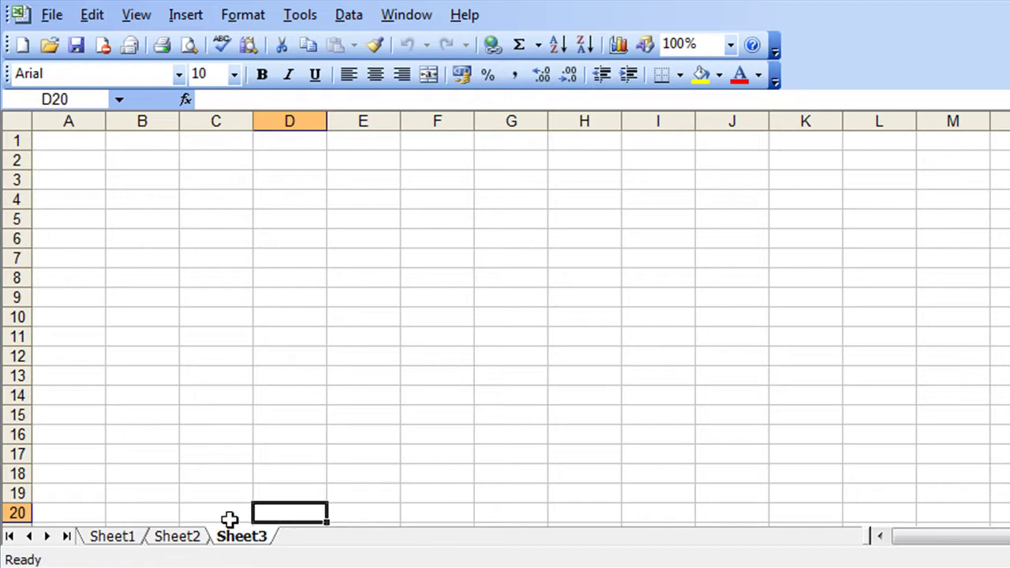
{"action": "left_click", "coordinate": [111, 536]}
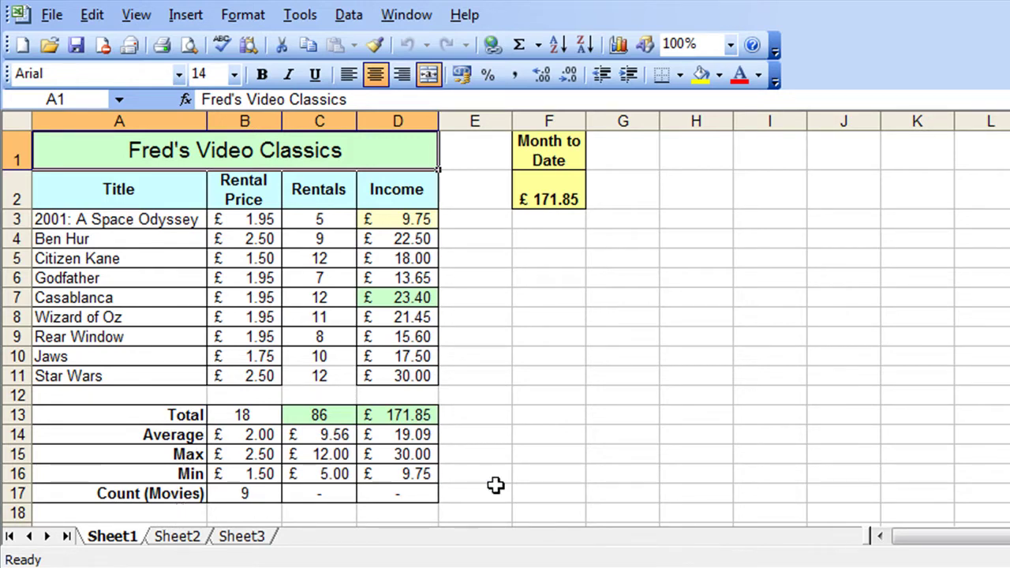
Group Sheet2 and Sheet3 to insert Sheet4 and Sheet5 between them, then return to Sheet1
{"action": "left_click", "coordinate": [172, 538]}
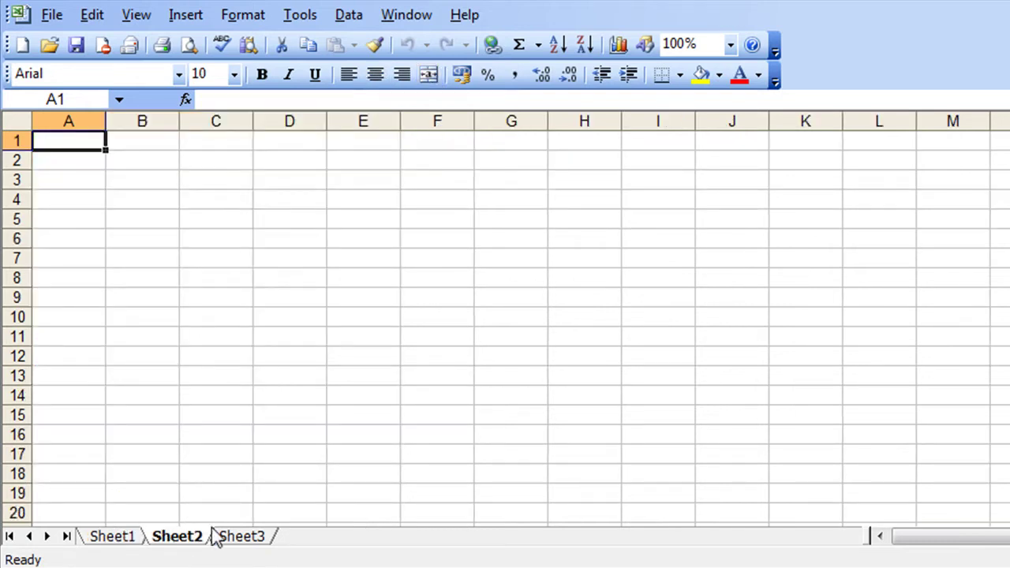
{"action": "left_click", "coordinate": [258, 539]}
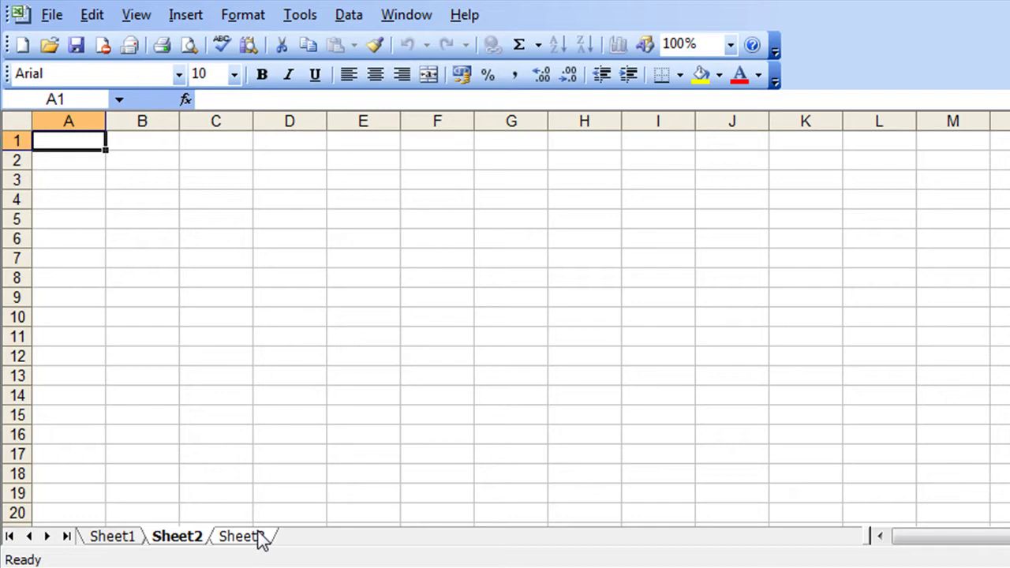
{"action": "right_click", "coordinate": [260, 538]}
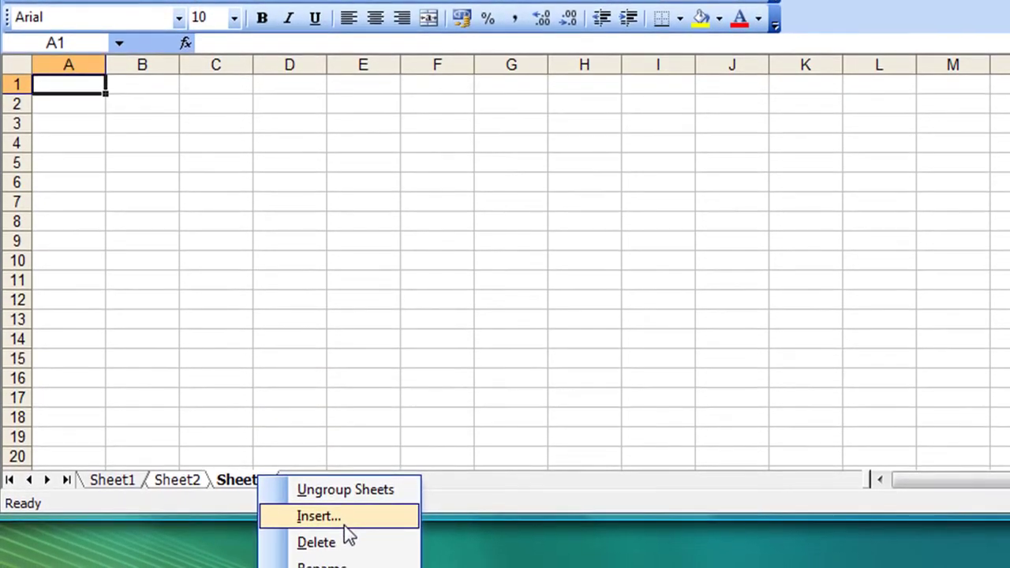
{"action": "left_click", "coordinate": [344, 524]}
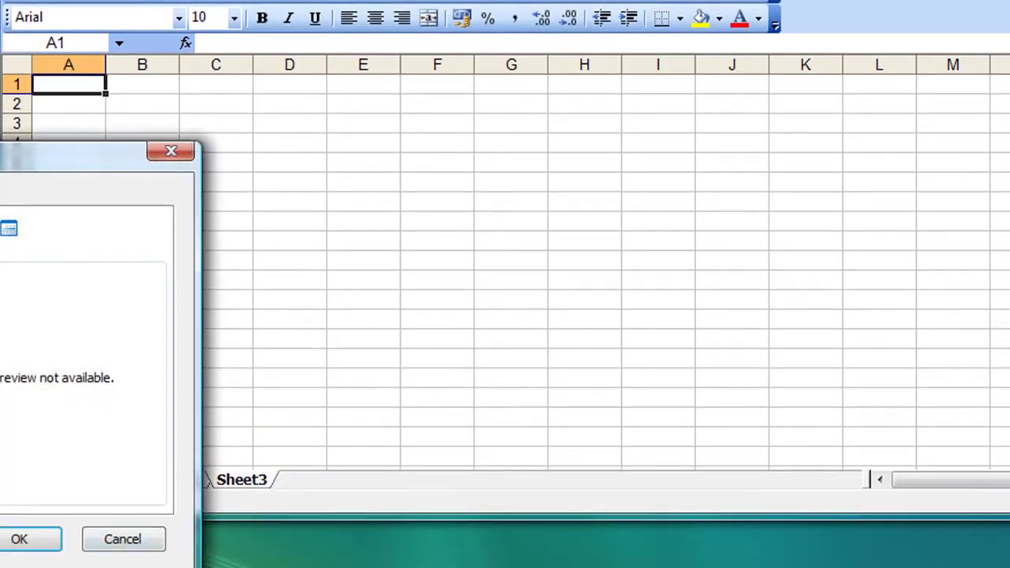
{"action": "left_click_drag", "start_coordinate": [2, 162], "coordinate": [620, 15]}
{"action": "left_click", "coordinate": [669, 386]}
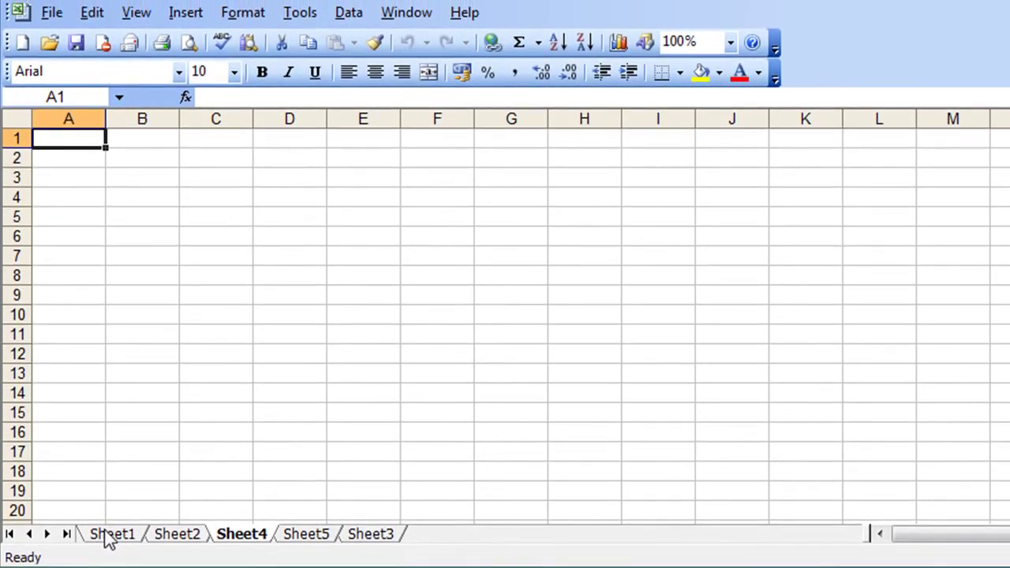
{"action": "left_click", "coordinate": [110, 534]}
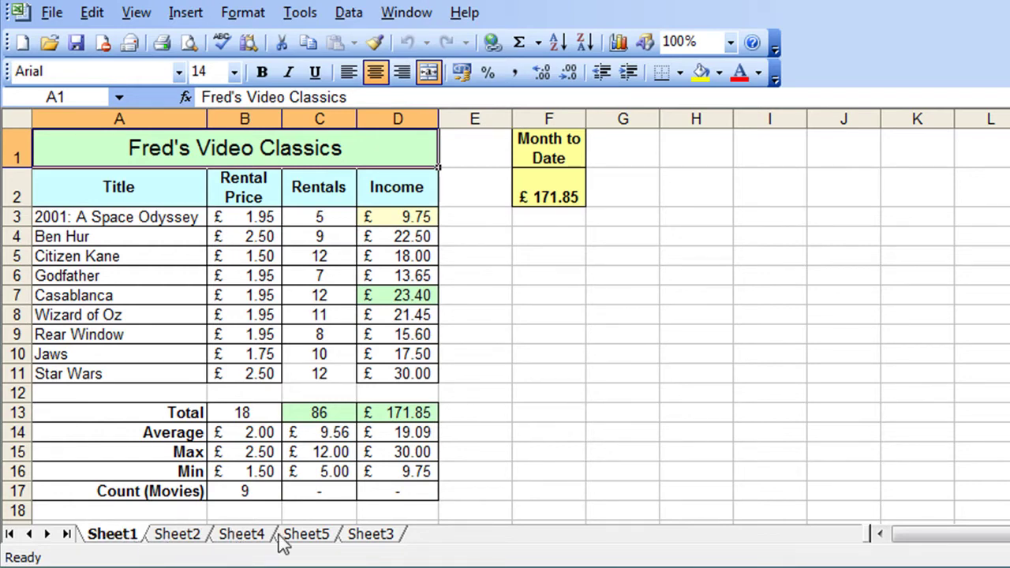
Rename Sheet1 to 'Week 1' and Sheet2 to 'Week 2'
{"action": "double_click", "coordinate": [118, 536]}
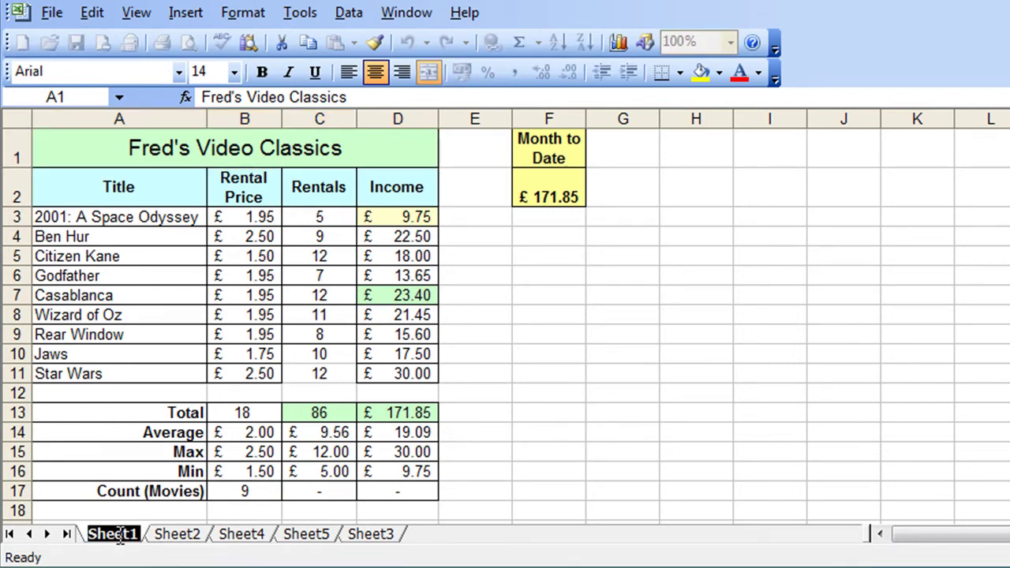
{"action": "type", "text": "Week 1"}
{"action": "key", "text": "Return"}
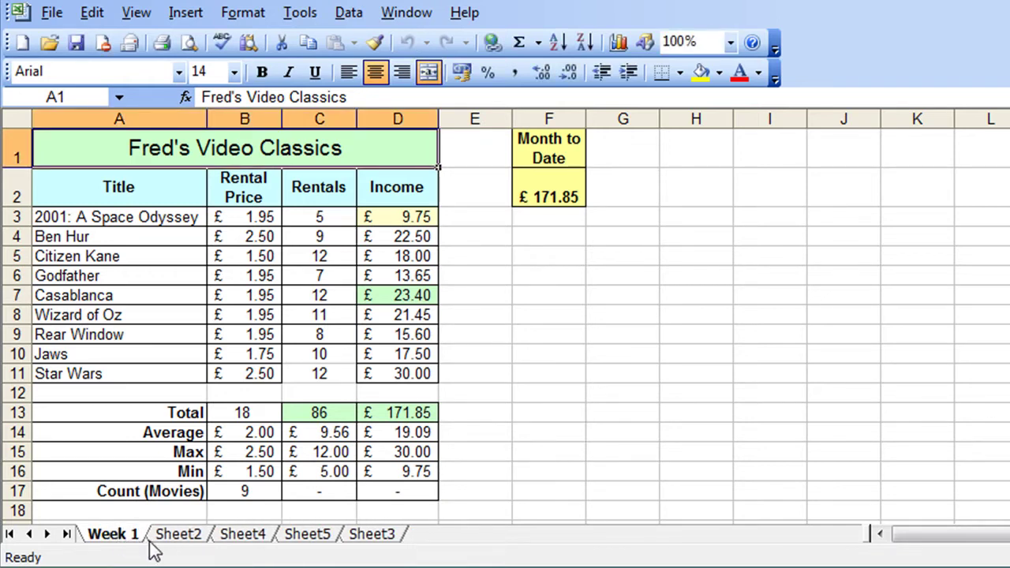
{"action": "left_click", "coordinate": [184, 538]}
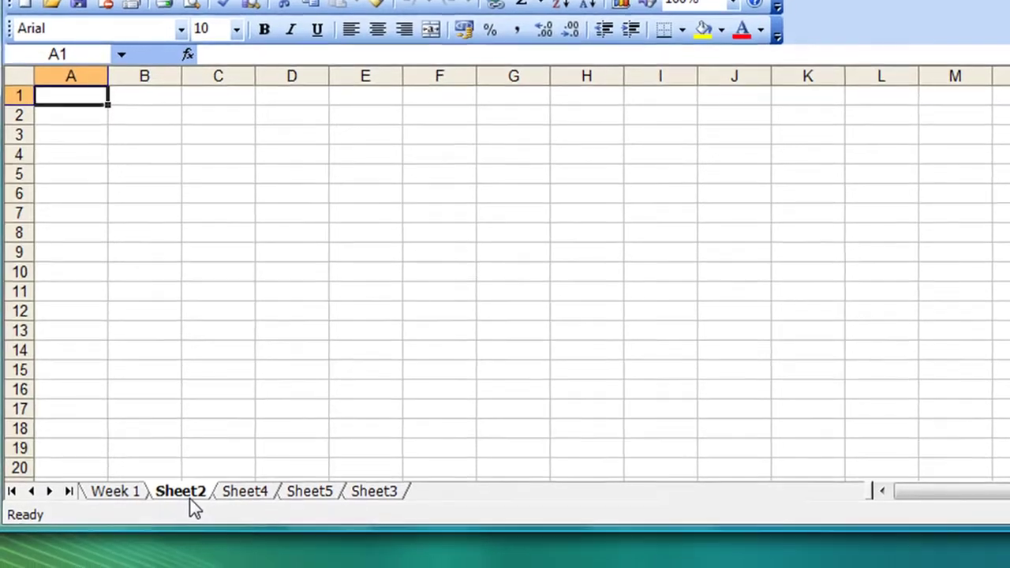
{"action": "right_click", "coordinate": [190, 498]}
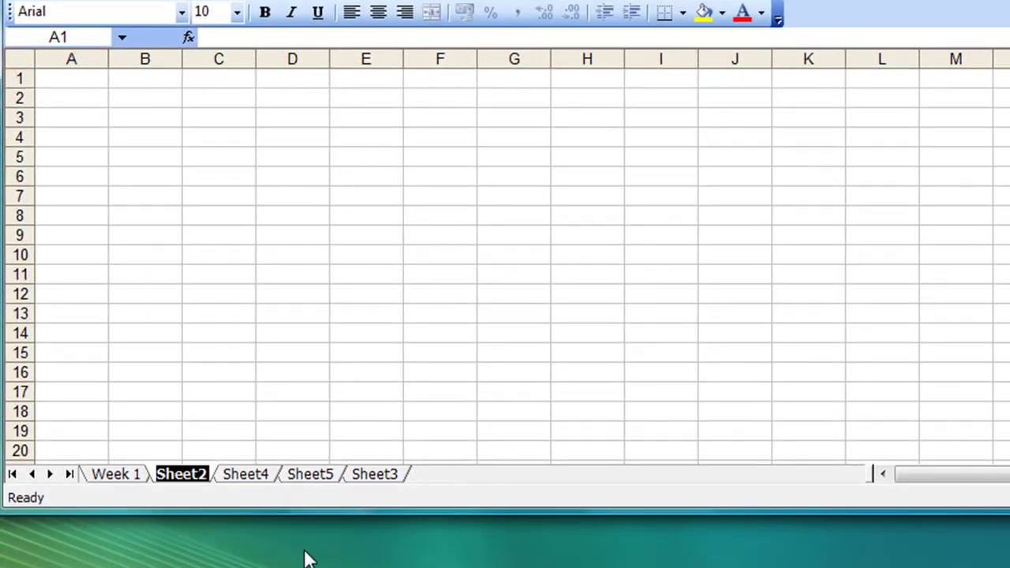
{"action": "type", "text": "Week 2"}
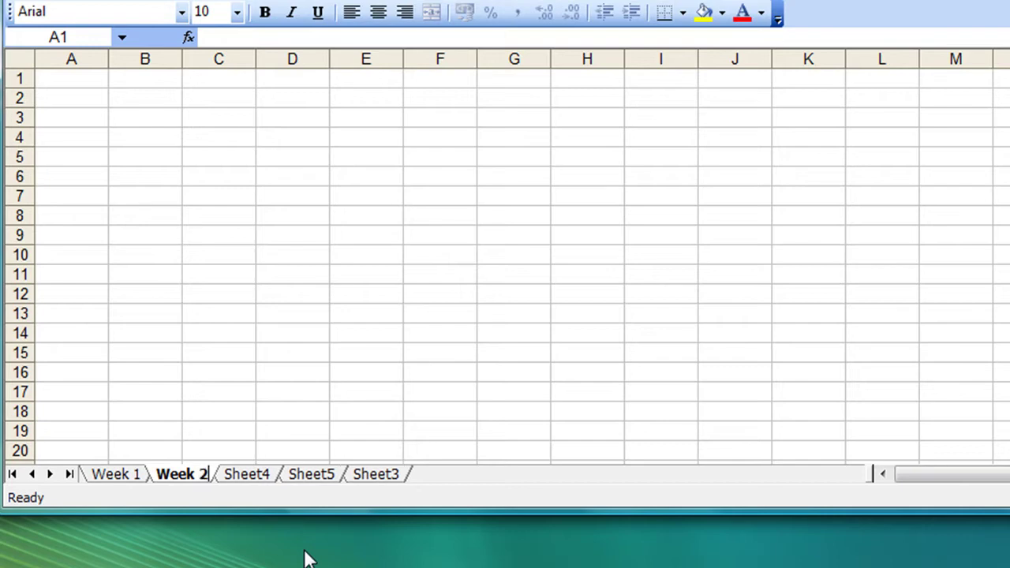
{"action": "key", "text": "Return"}
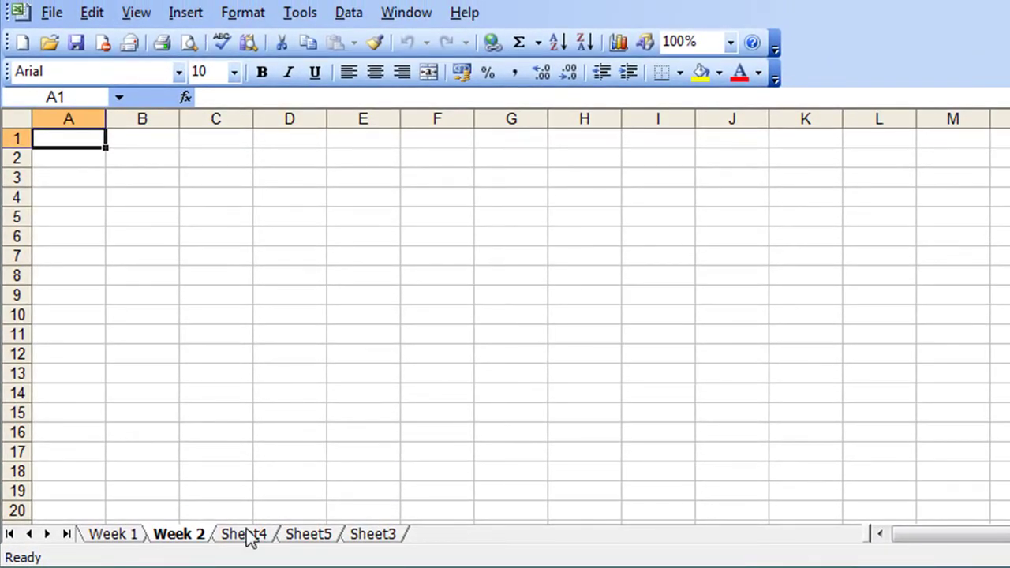
Rename Sheet4, Sheet5 and Sheet3 to 'Week 3', 'Week 4' and 'Summary'
{"action": "double_click", "coordinate": [246, 534]}
{"action": "type", "text": "Week "}
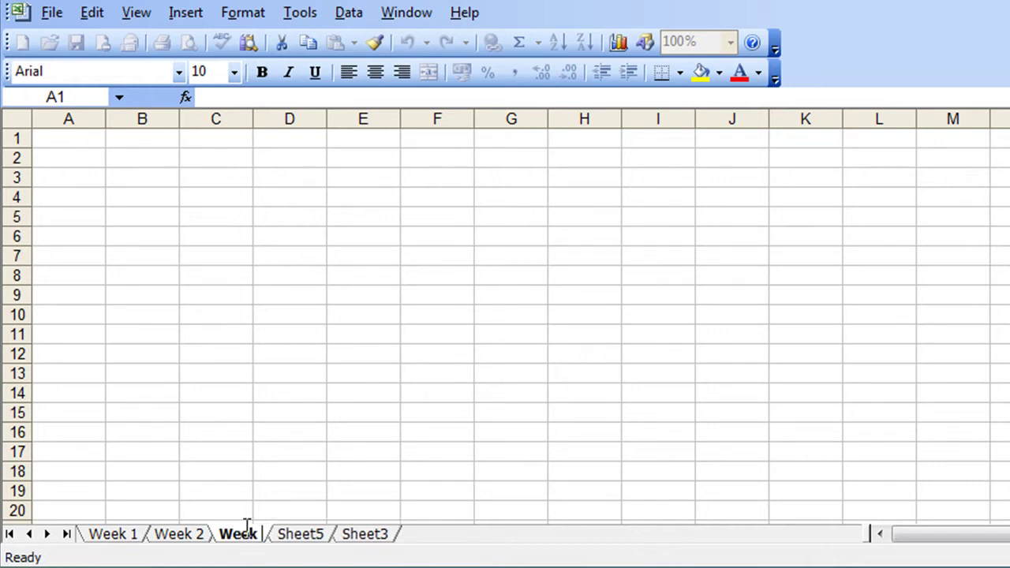
{"action": "type", "text": "3"}
{"action": "key", "text": "Return"}
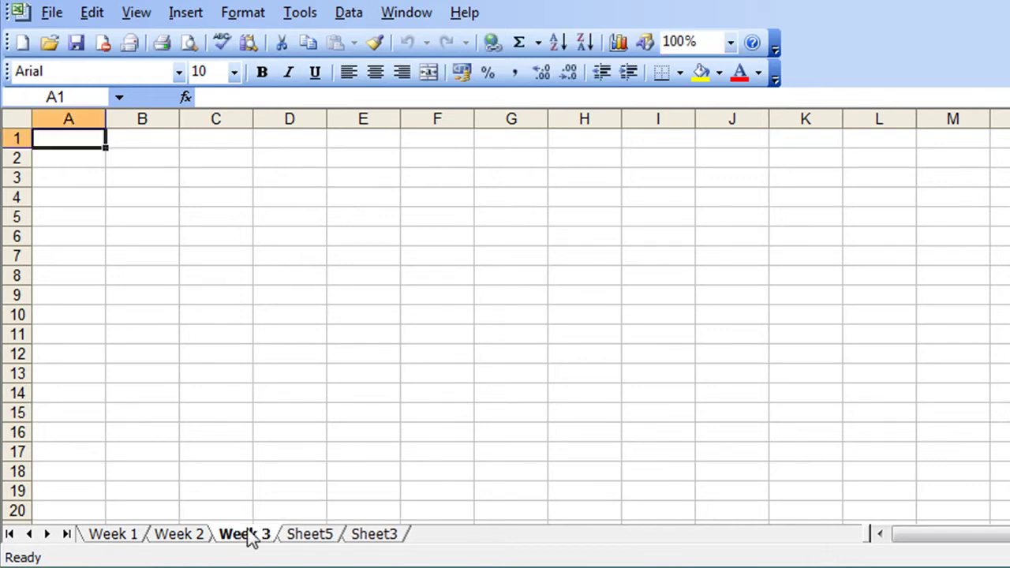
{"action": "double_click", "coordinate": [315, 535]}
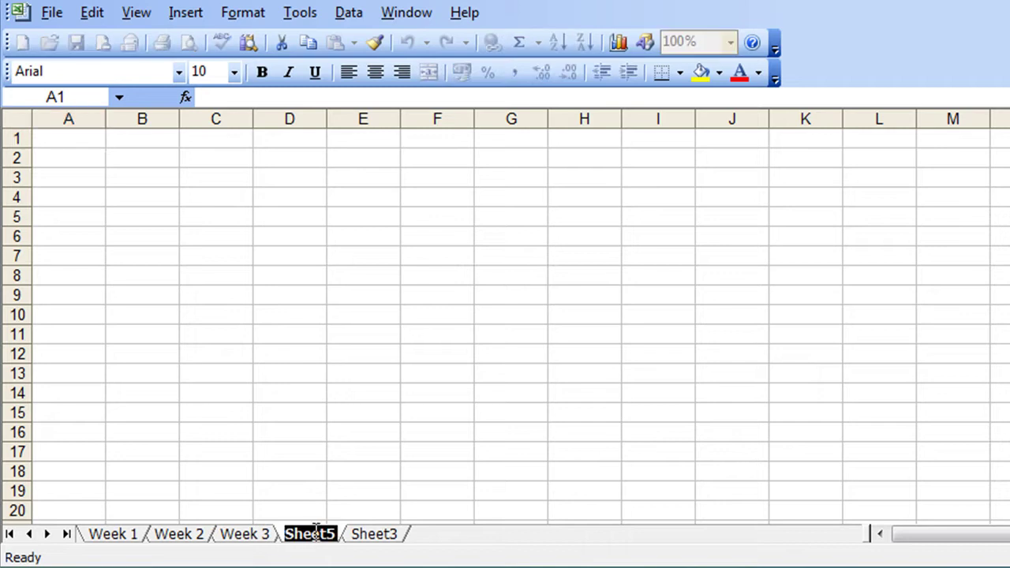
{"action": "type", "text": "Week 4"}
{"action": "key", "text": "Return"}
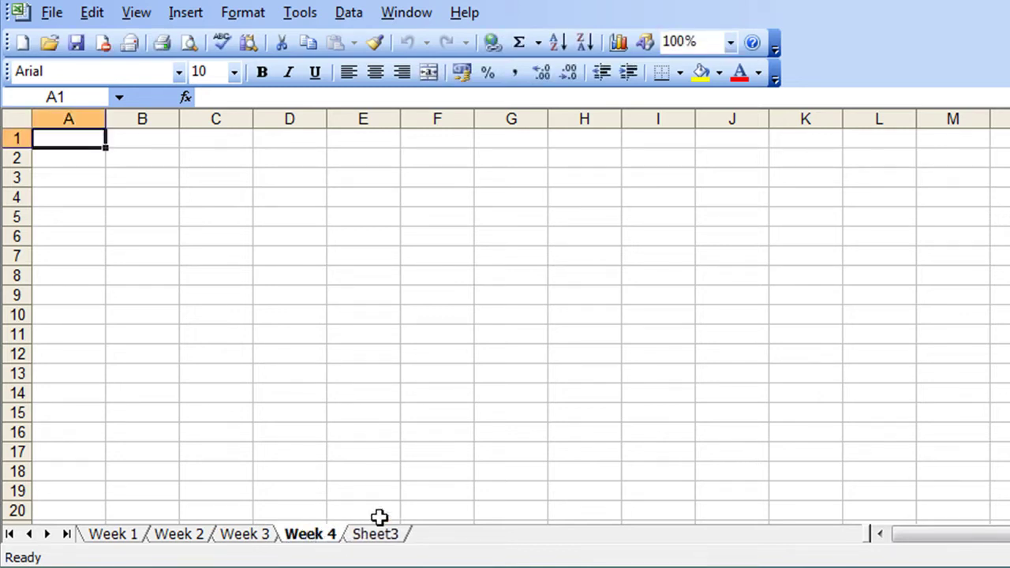
{"action": "double_click", "coordinate": [374, 535]}
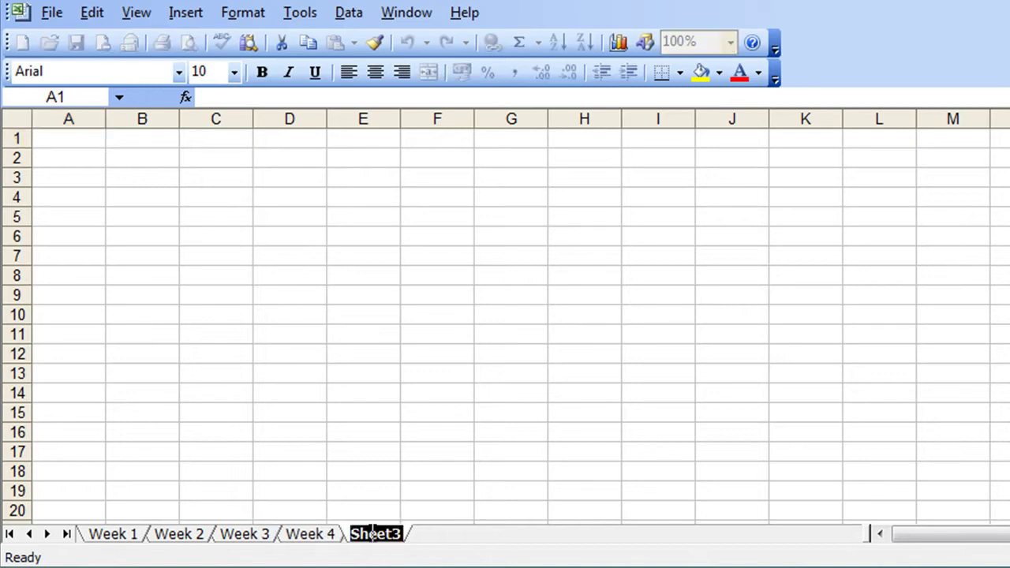
{"action": "type", "text": "Summary"}
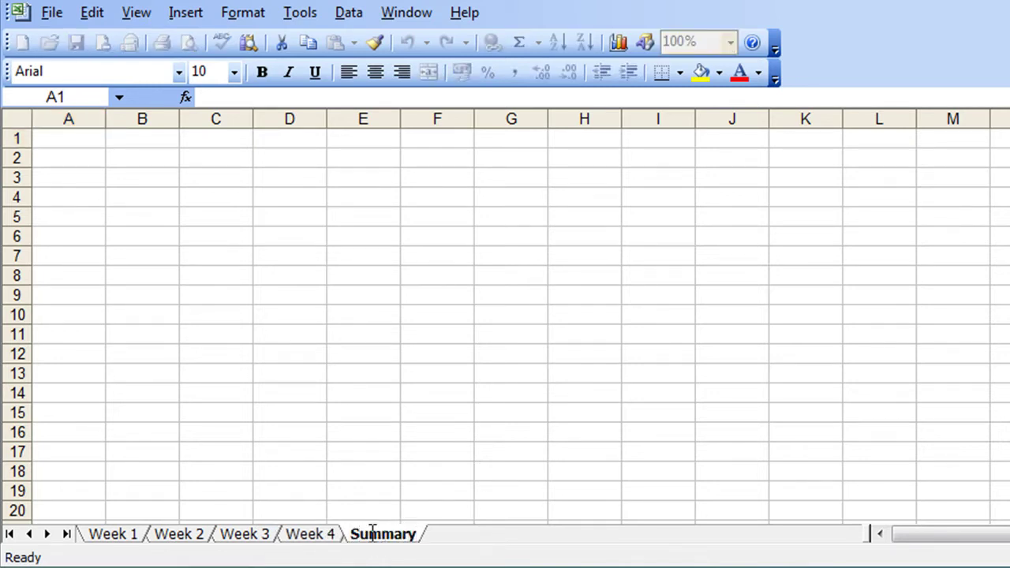
{"action": "key", "text": "Return"}
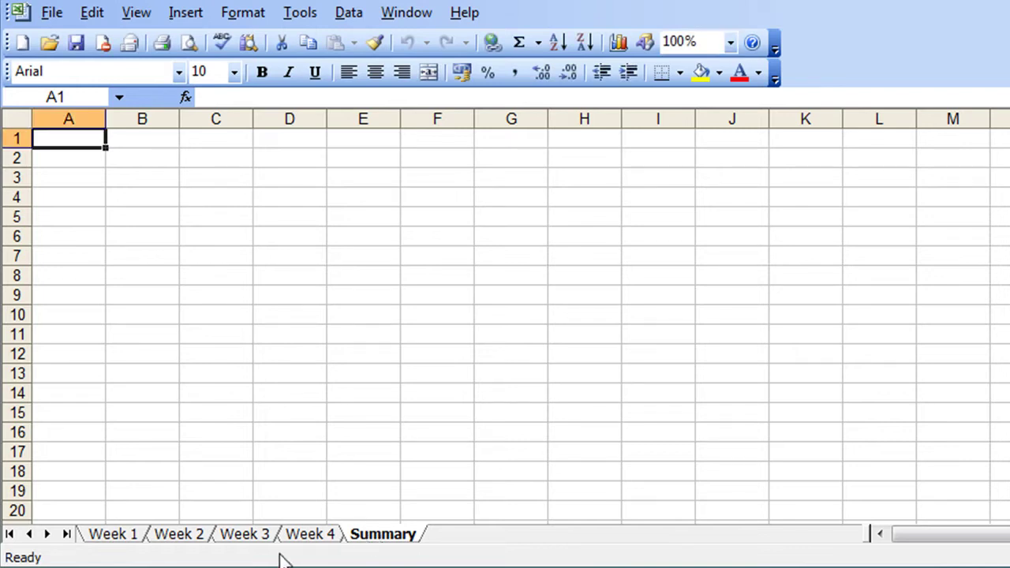
Step through Week 4, Week 3 and Week 2, ending on Week 1's rentals table
{"action": "left_click", "coordinate": [317, 535]}
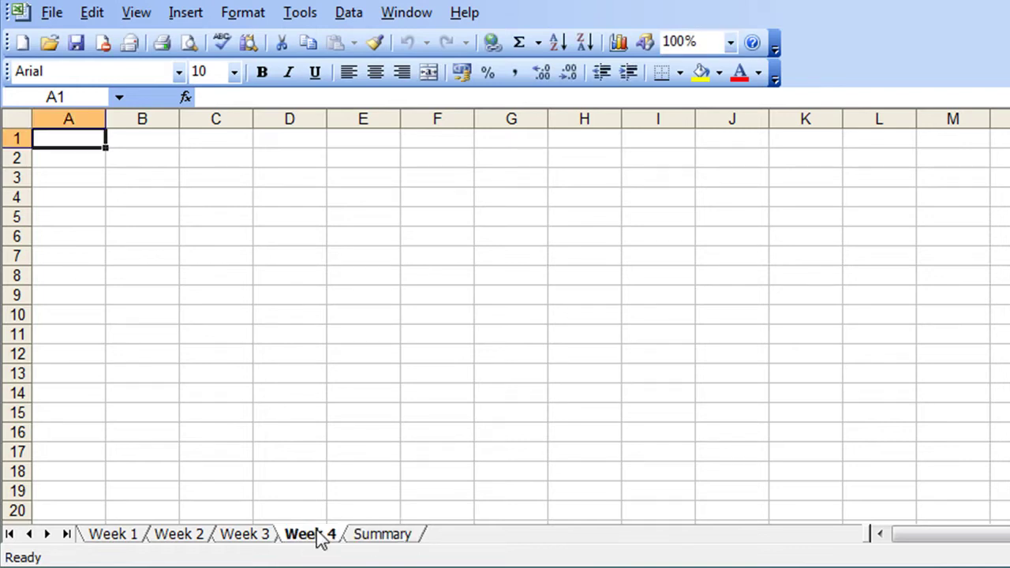
{"action": "left_click", "coordinate": [237, 540]}
{"action": "left_click", "coordinate": [207, 542]}
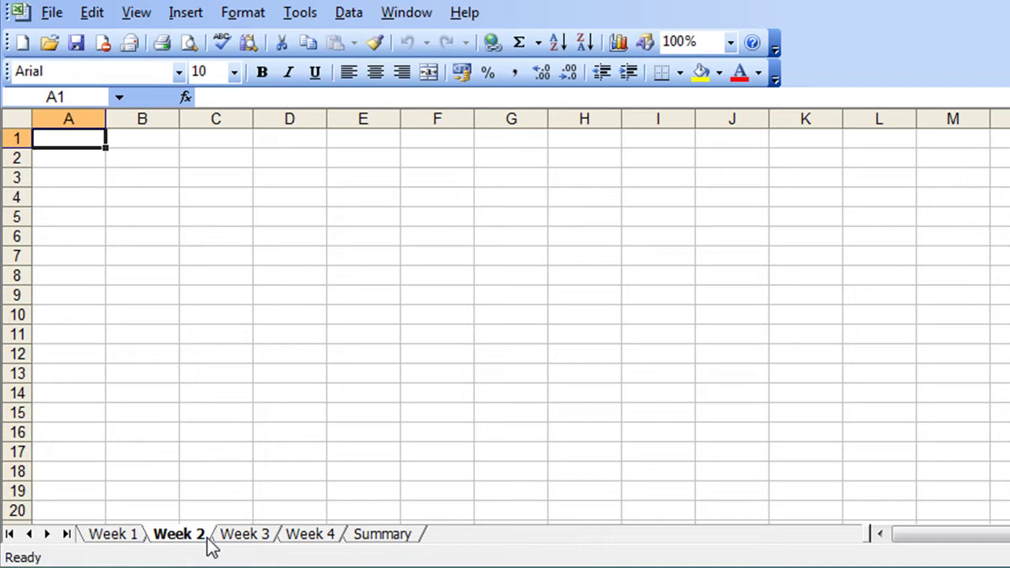
{"action": "left_click", "coordinate": [129, 540]}
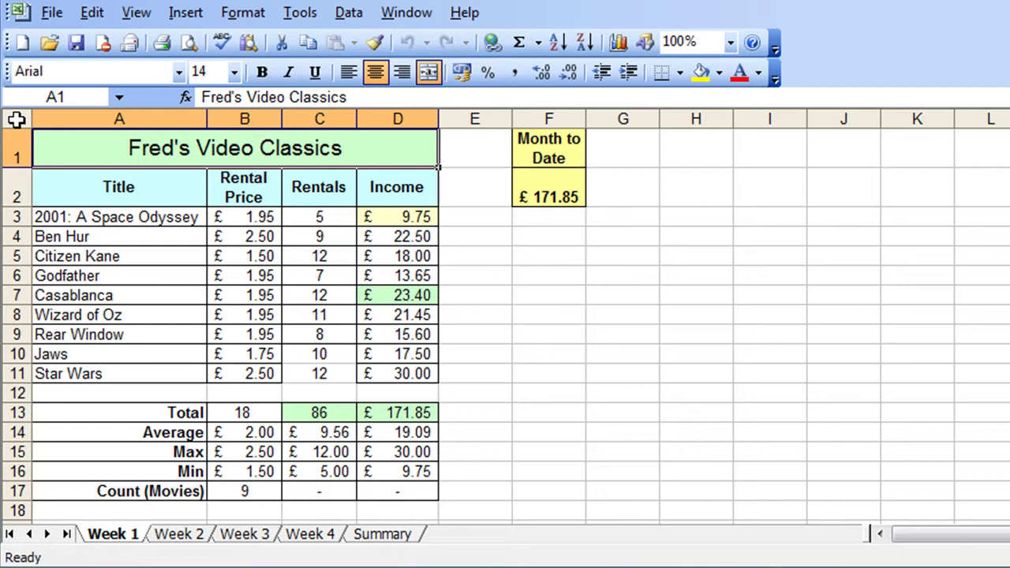
Copy the entire Week 1 sheet, paste it into Week 2, and compare the two
{"action": "left_click", "coordinate": [16, 119]}
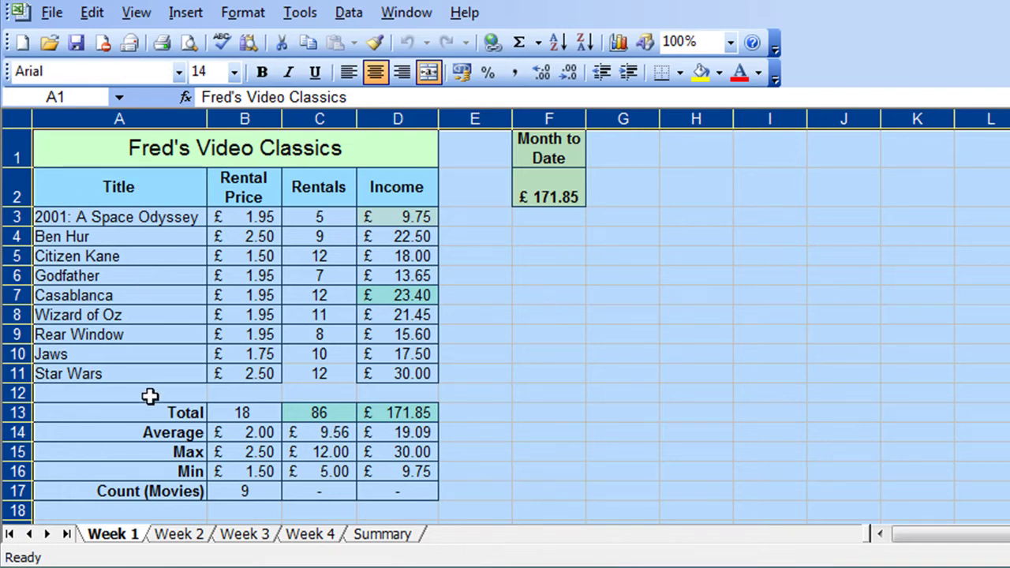
{"action": "key", "text": "ctrl+c"}
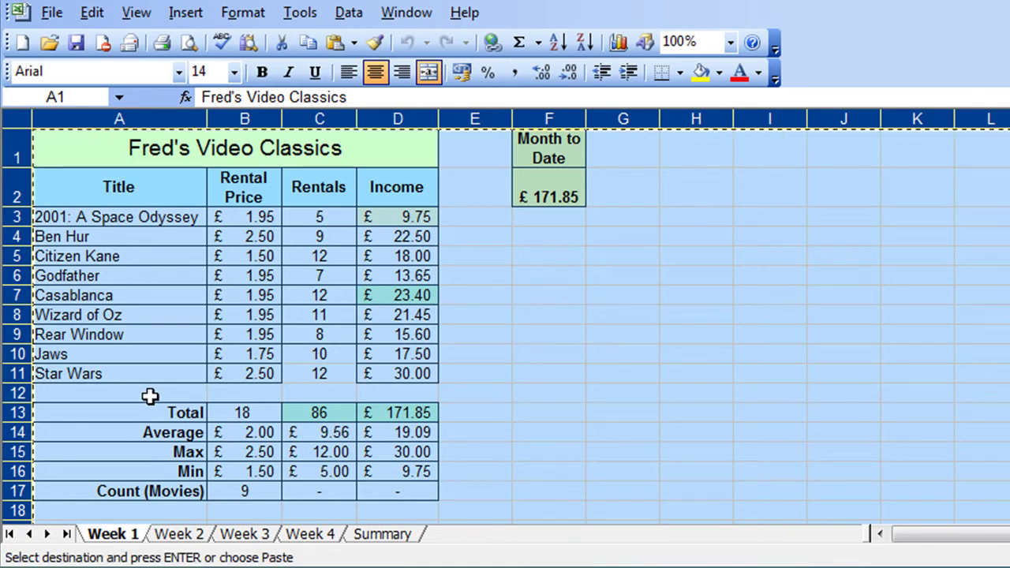
{"action": "left_click", "coordinate": [181, 534]}
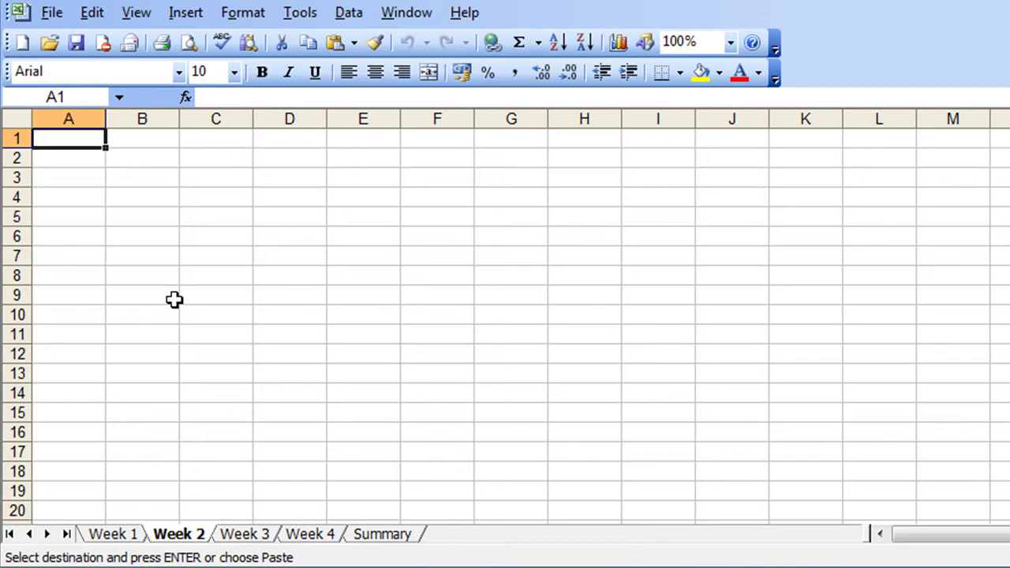
{"action": "key", "text": "ctrl+v"}
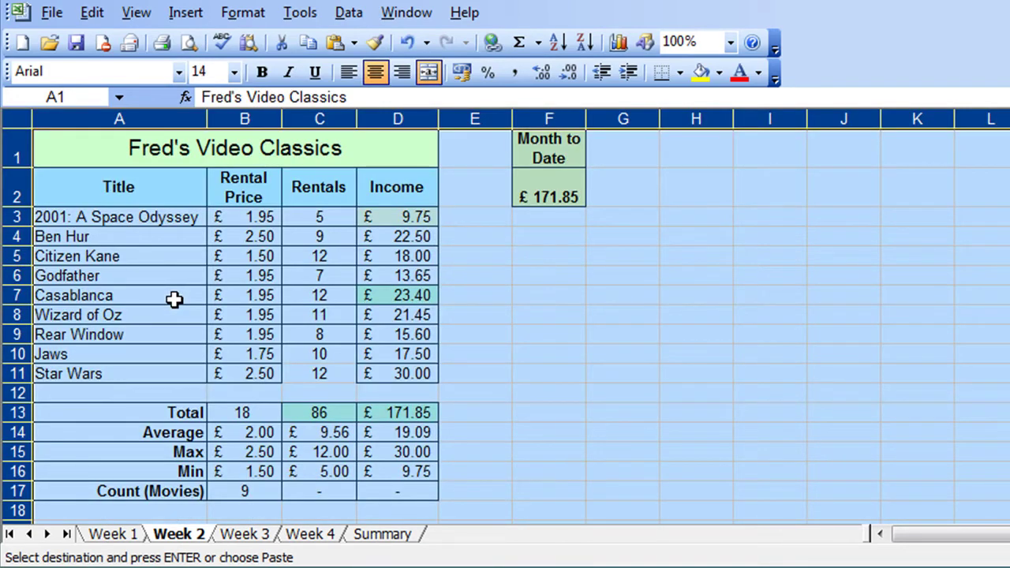
{"action": "left_click", "coordinate": [115, 535]}
{"action": "left_click", "coordinate": [172, 536]}
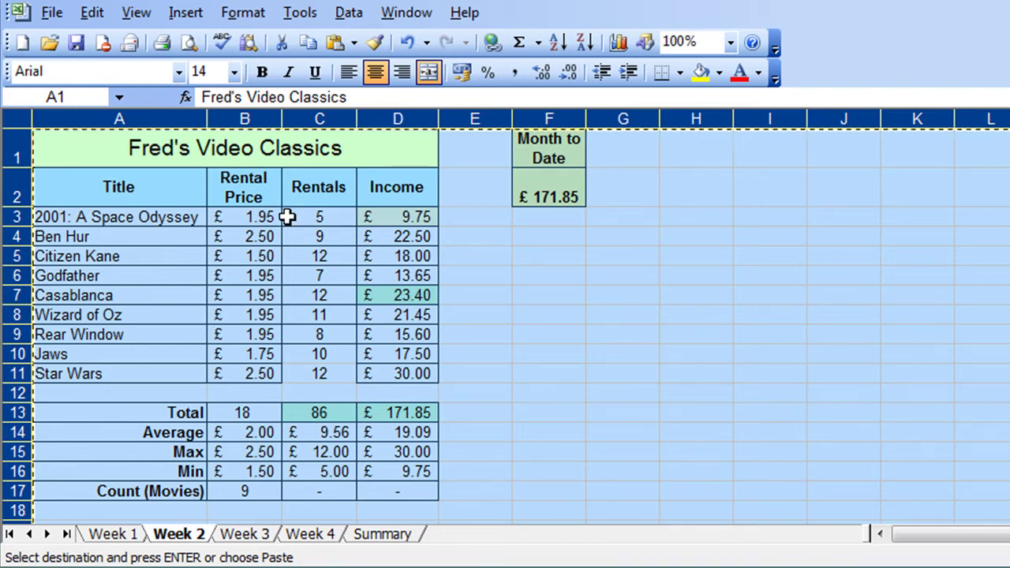
Group the Week 3 through Summary sheets and paste the Fred's Video Classics table into them
{"action": "left_click", "coordinate": [262, 535]}
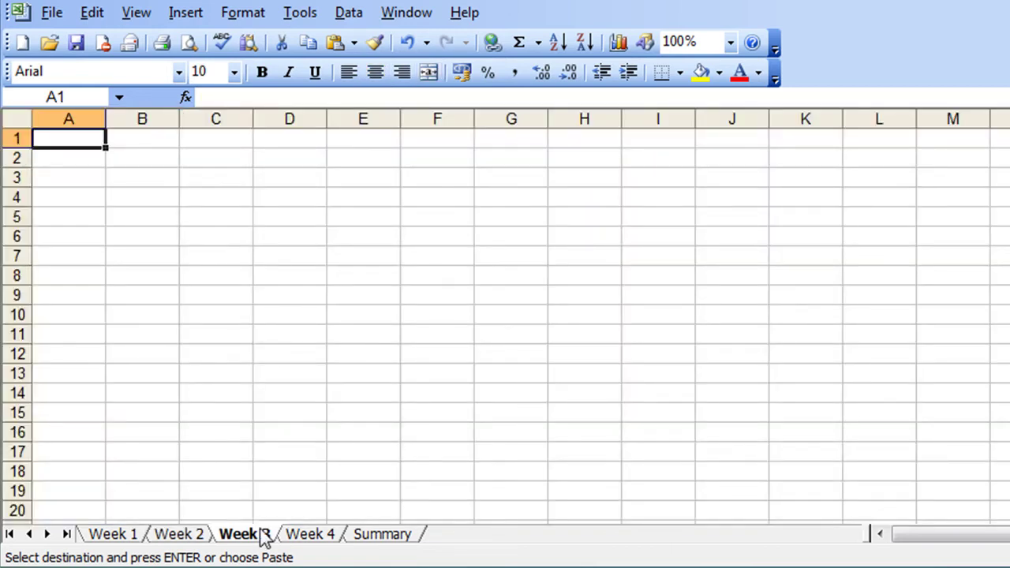
{"action": "left_click", "coordinate": [387, 539], "text": "ctrl"}
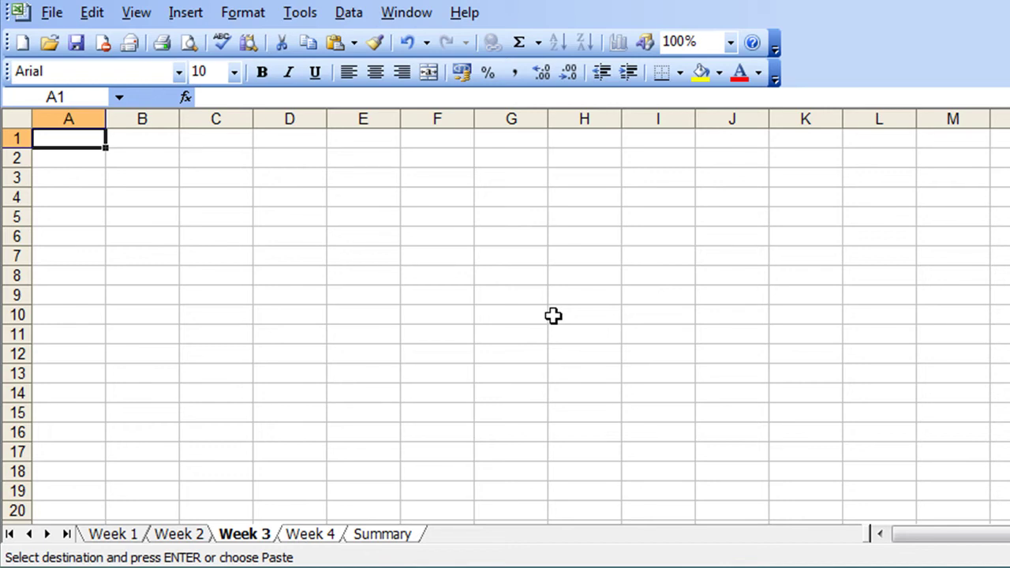
{"action": "key", "text": "ctrl+v"}
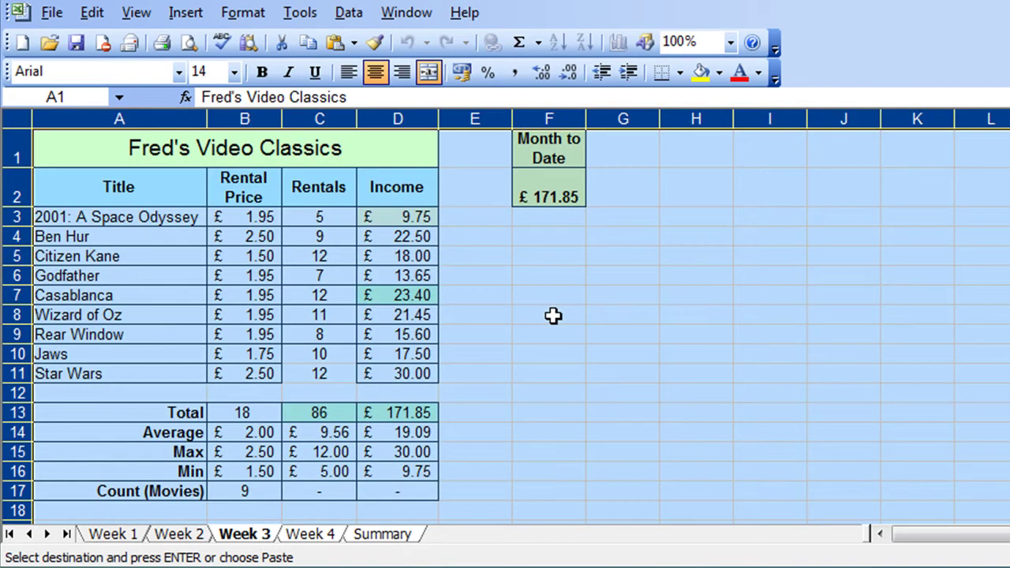
Check that the Summary, Week 4, Week 3, Week 2 and Week 1 sheets hold the table, then end copy mode
{"action": "left_click", "coordinate": [402, 534]}
{"action": "left_click", "coordinate": [320, 534]}
{"action": "left_click", "coordinate": [243, 534]}
{"action": "left_click", "coordinate": [174, 534]}
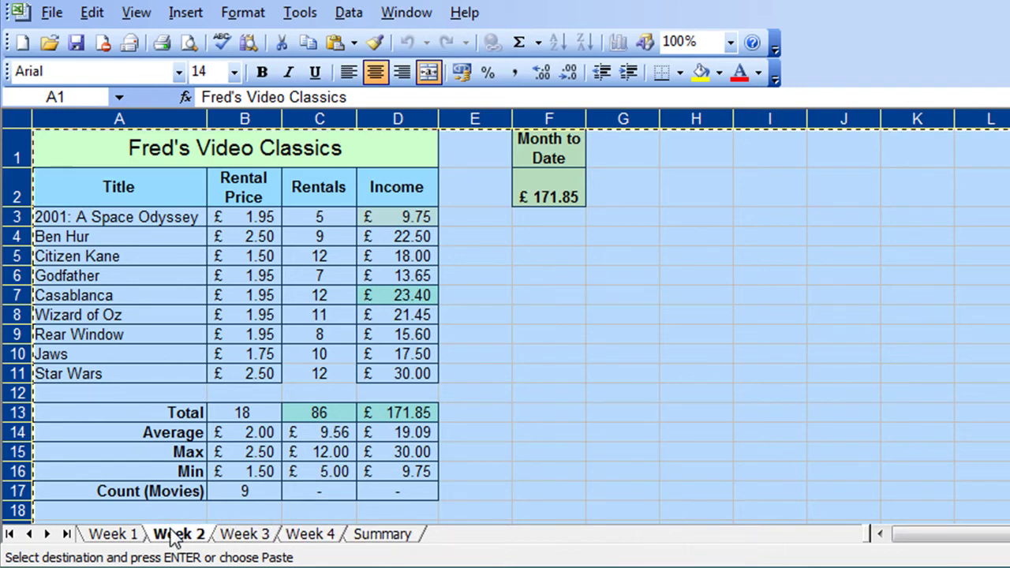
{"action": "left_click", "coordinate": [127, 534]}
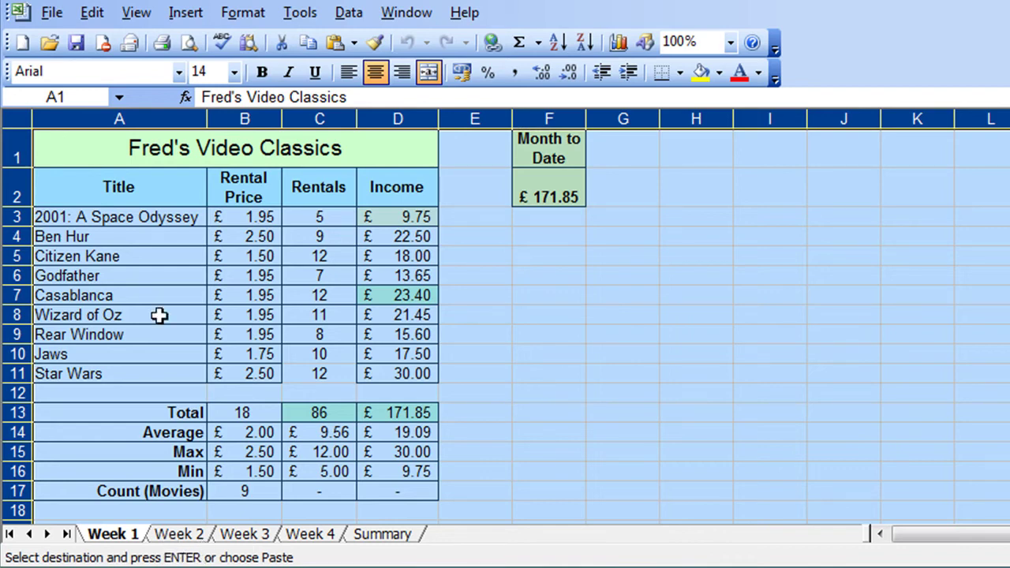
{"action": "left_click", "coordinate": [151, 253]}
{"action": "left_click", "coordinate": [170, 536]}
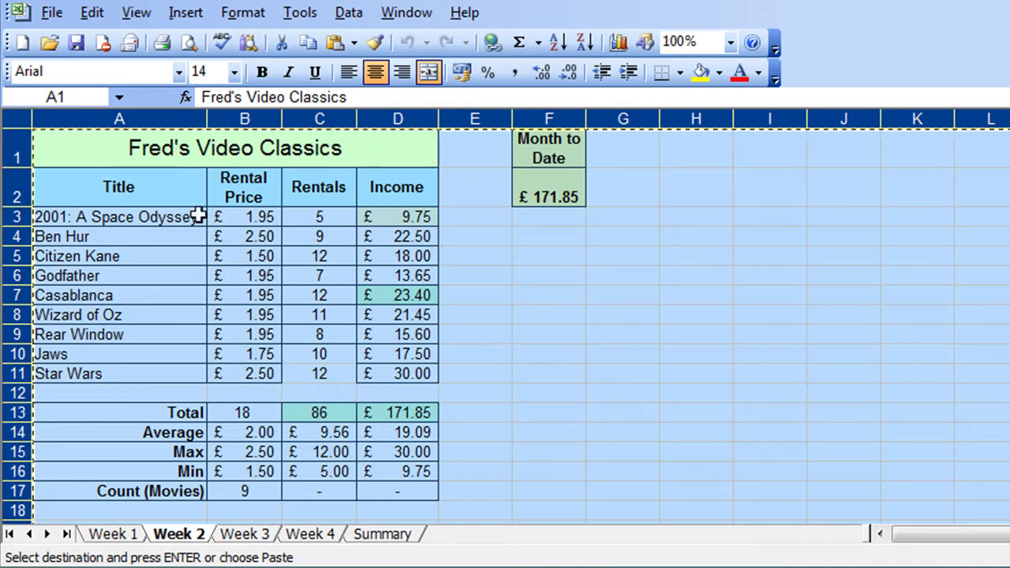
{"action": "key", "text": "Escape"}
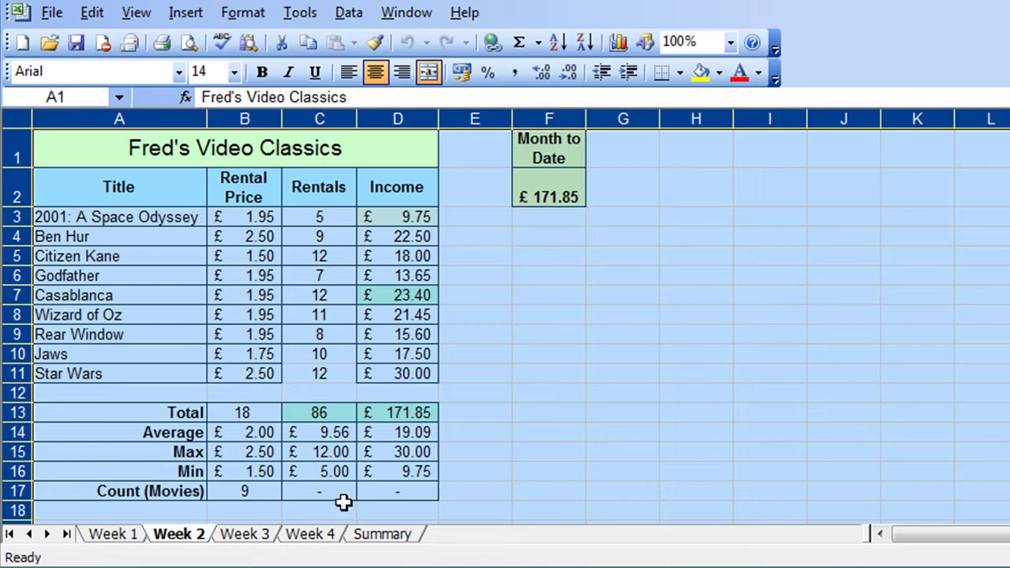
Ungroup the worksheets from the Summary sheet
{"action": "left_click", "coordinate": [164, 291]}
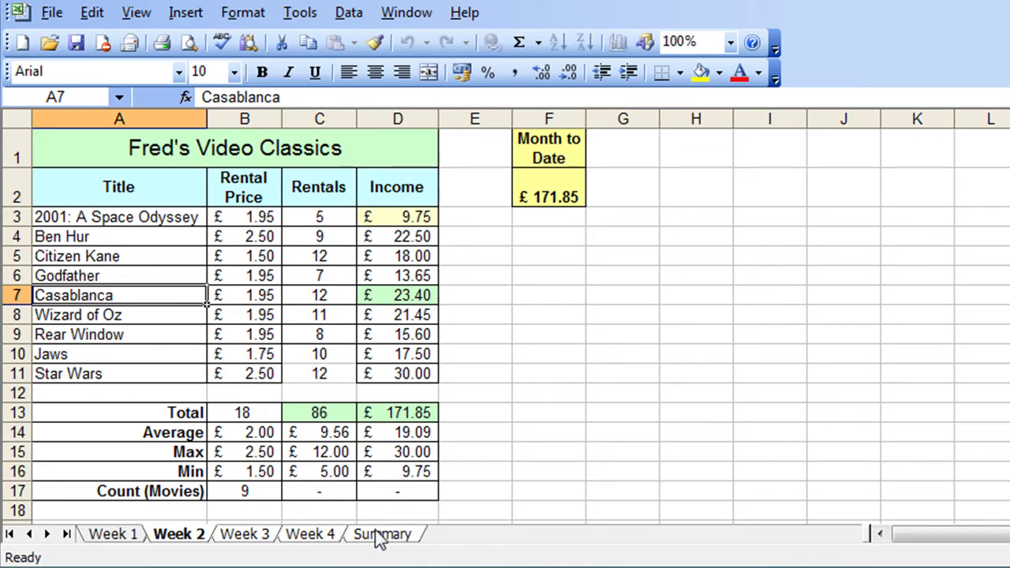
{"action": "left_click", "coordinate": [379, 536], "text": "shift"}
{"action": "right_click", "coordinate": [379, 537]}
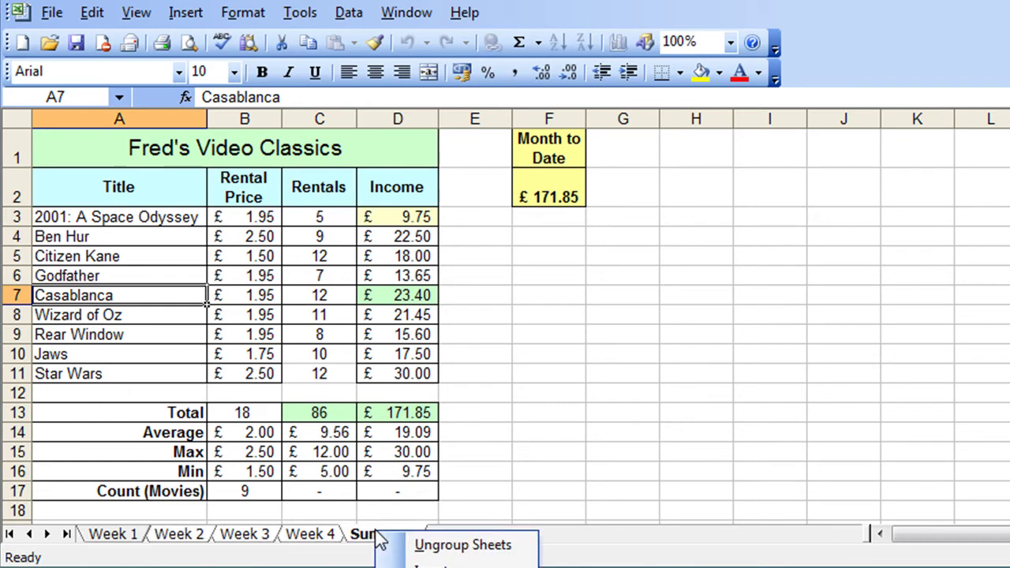
{"action": "left_click", "coordinate": [463, 545]}
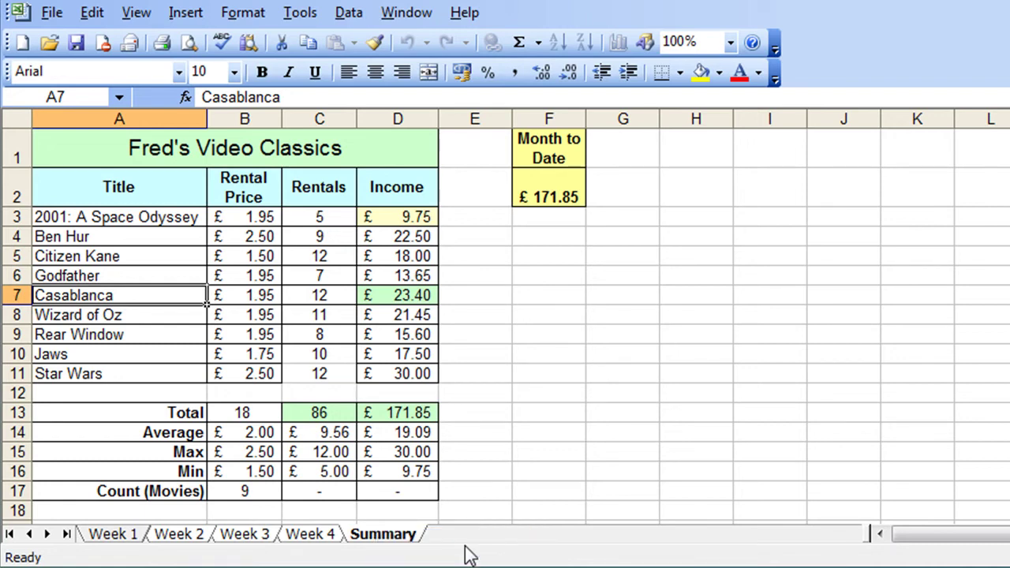
Enter 0 rentals for 2001: A Space Odyssey and fill it down through Star Wars
{"action": "left_click", "coordinate": [324, 216]}
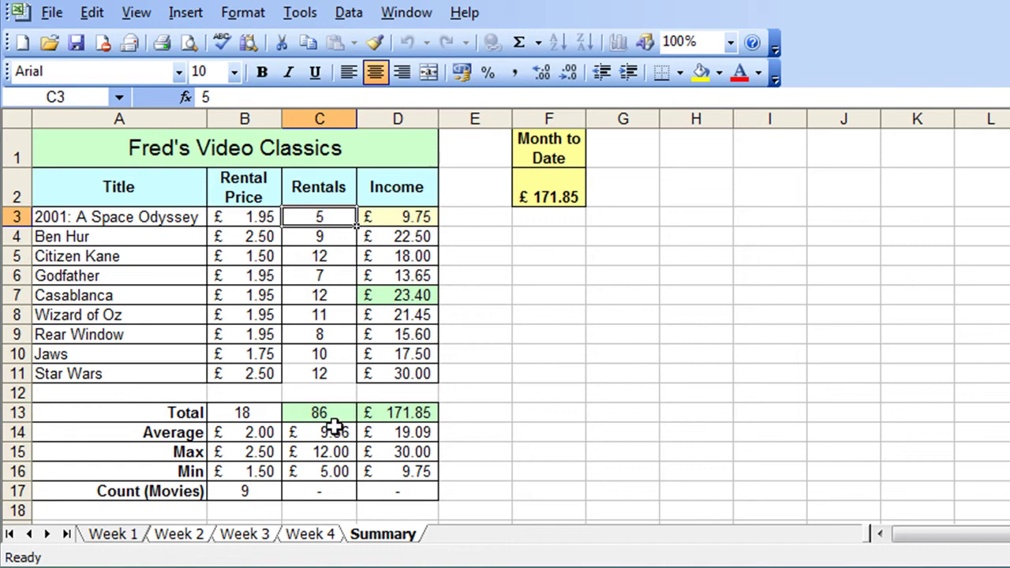
{"action": "type", "text": "0"}
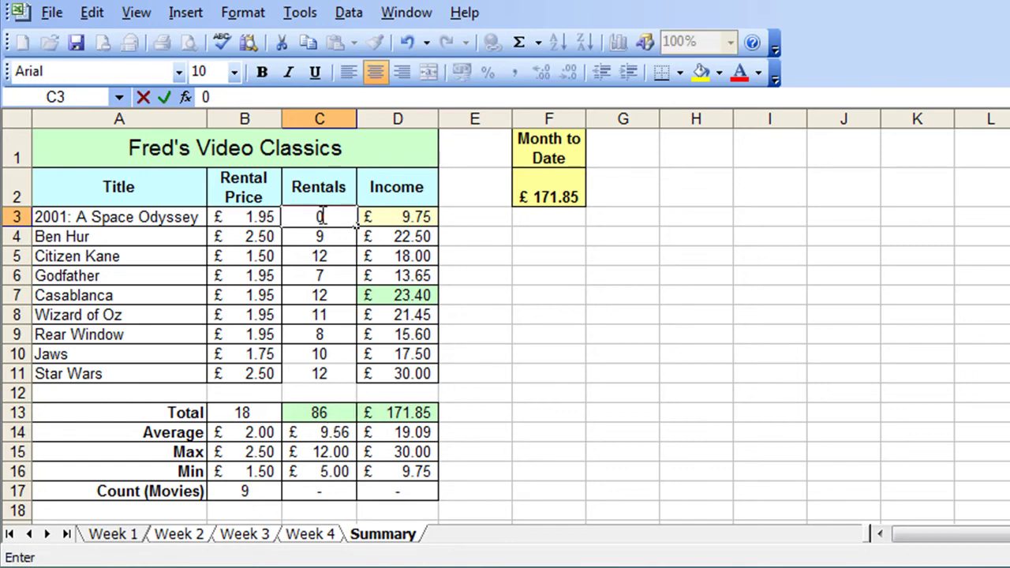
{"action": "left_click", "coordinate": [353, 226]}
{"action": "left_click_drag", "start_coordinate": [356, 227], "coordinate": [359, 385]}
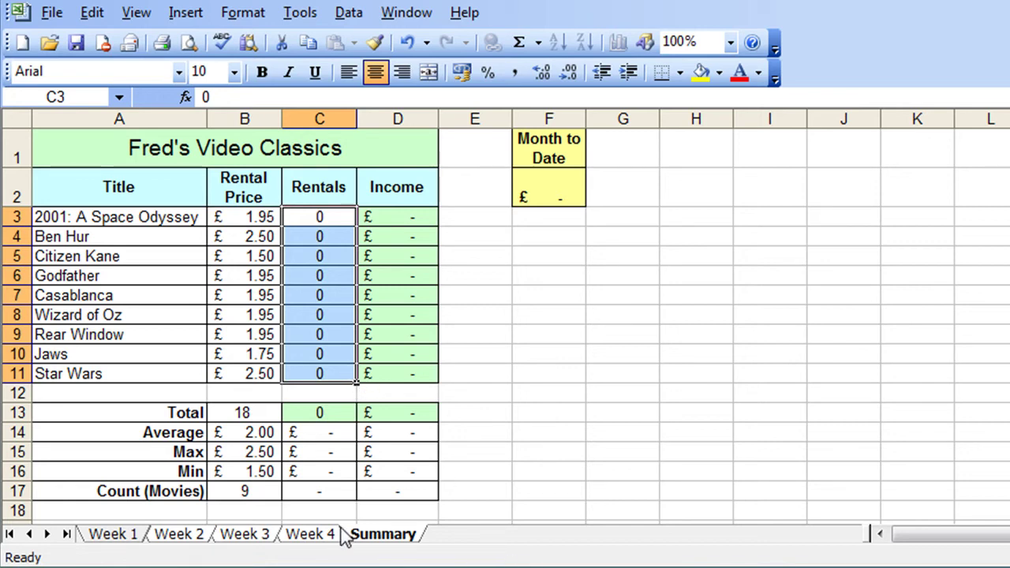
Ungroup the sheets, then review Week 4, Week 3, Week 2 and Week 1, ending on Week 2
{"action": "right_click", "coordinate": [366, 539]}
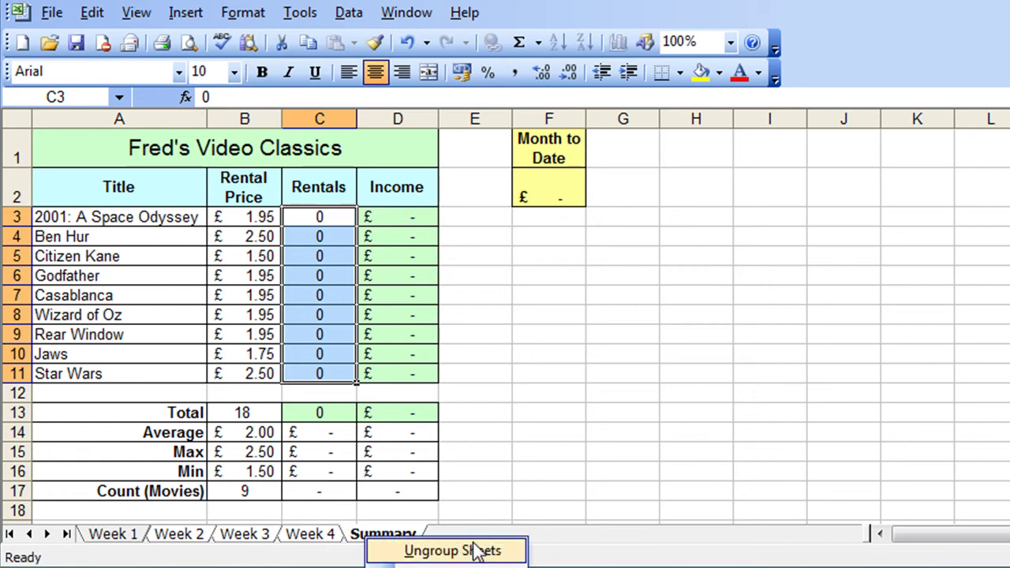
{"action": "left_click", "coordinate": [467, 550]}
{"action": "left_click", "coordinate": [332, 538]}
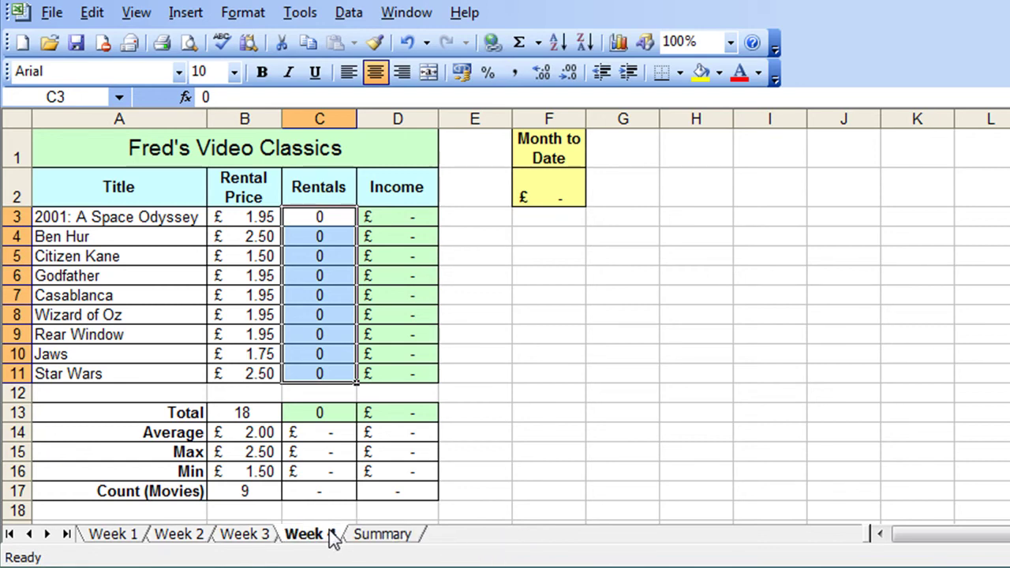
{"action": "left_click", "coordinate": [254, 537]}
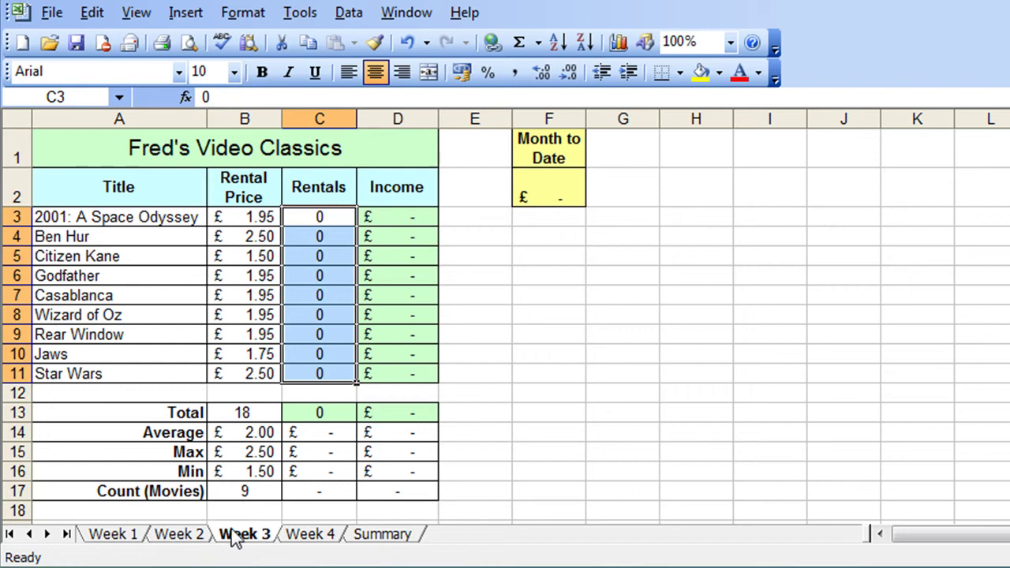
{"action": "left_click", "coordinate": [190, 536]}
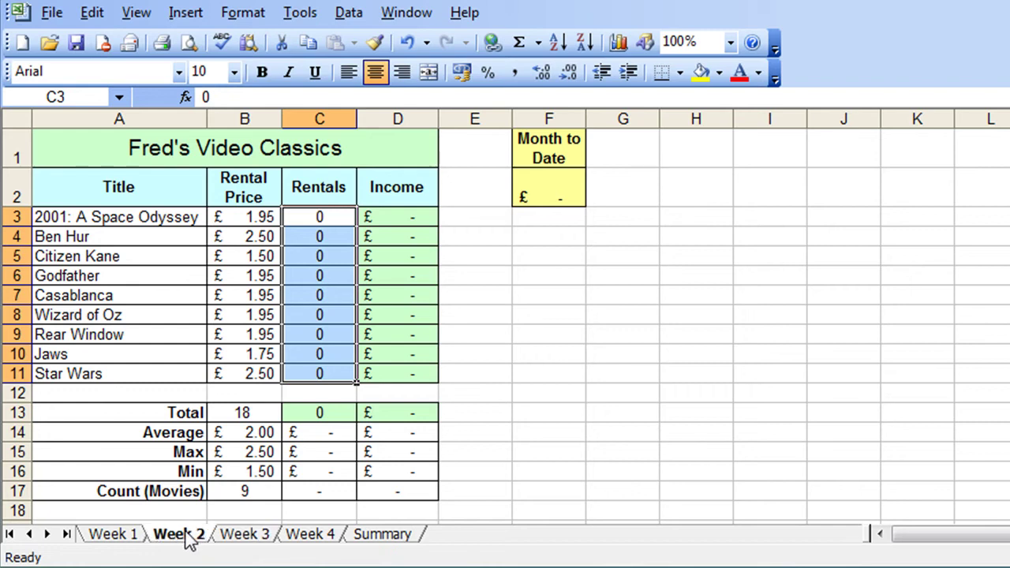
{"action": "left_click", "coordinate": [109, 542]}
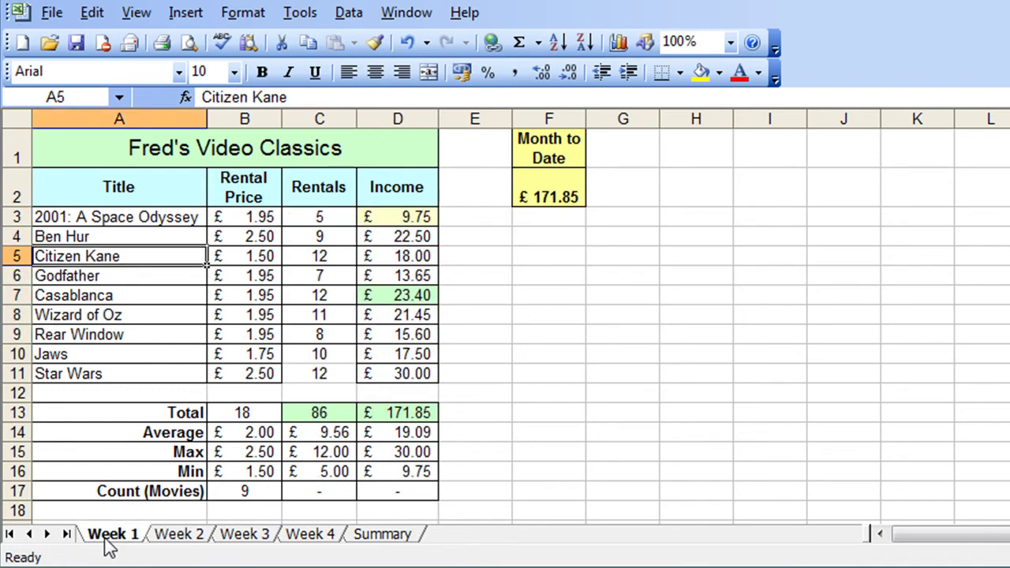
{"action": "left_click", "coordinate": [182, 536]}
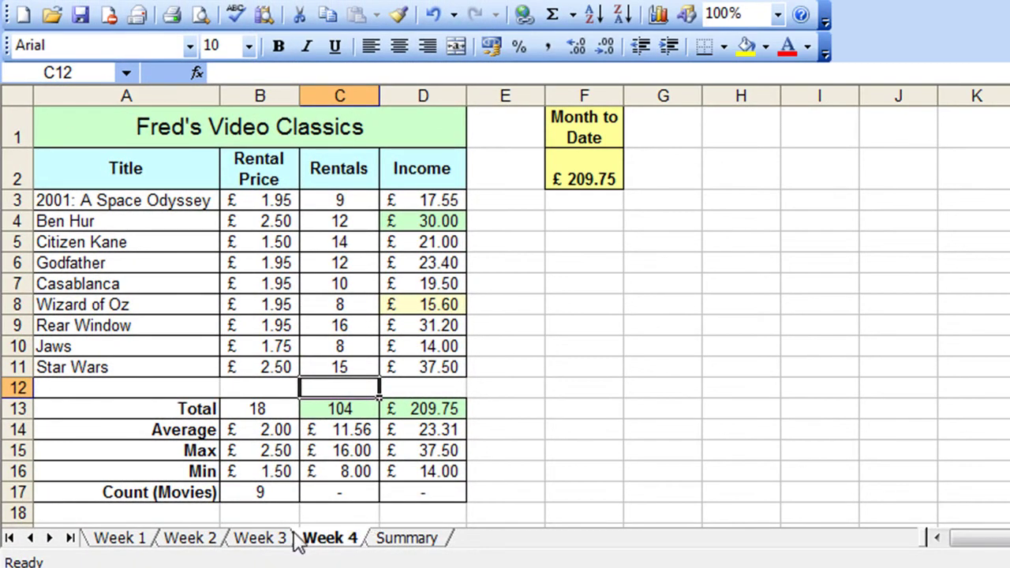
Page back and forth through the Week 1–4 sheets to review each rental table
{"action": "left_click", "coordinate": [257, 545]}
{"action": "left_click", "coordinate": [189, 543]}
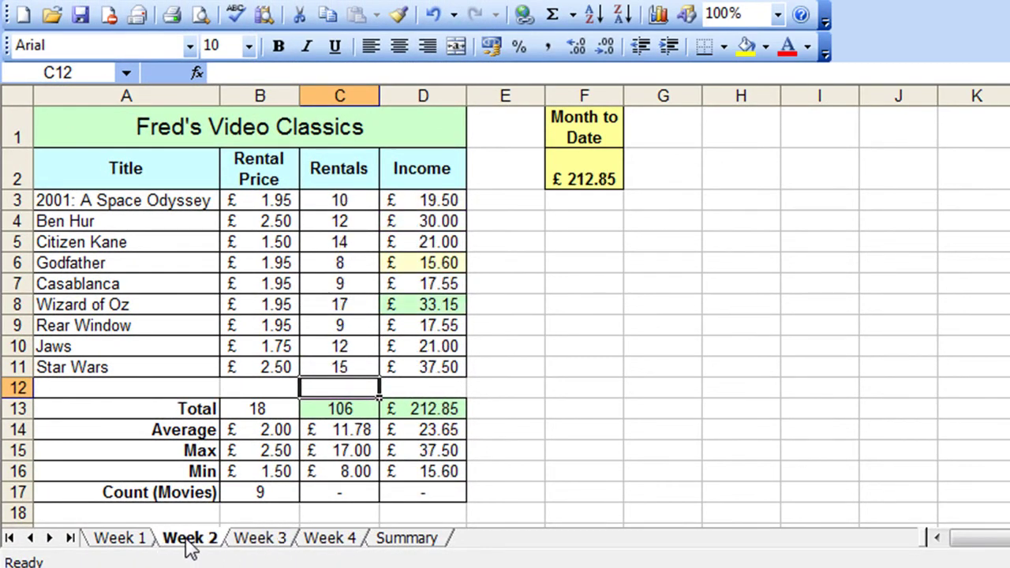
{"action": "left_click", "coordinate": [125, 543]}
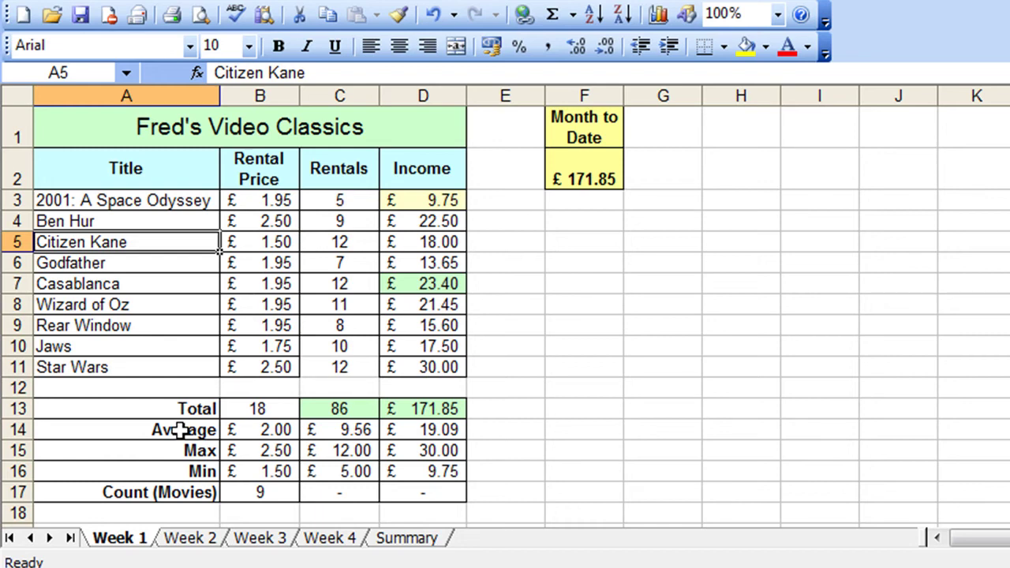
{"action": "key", "text": "ctrl+Page_Down"}
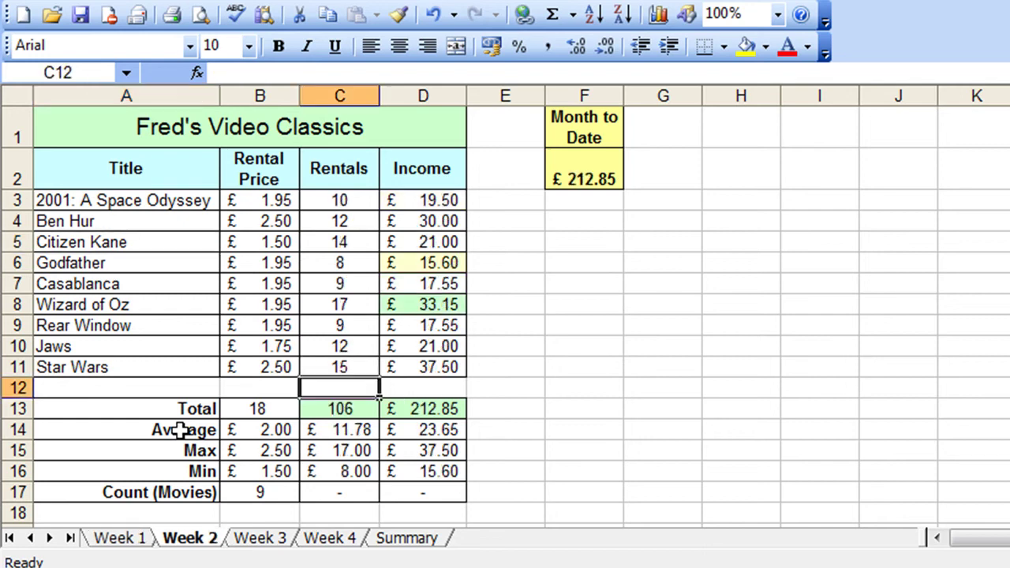
{"action": "key", "text": "ctrl+Page_Down"}
{"action": "key", "text": "ctrl+Page_Down"}
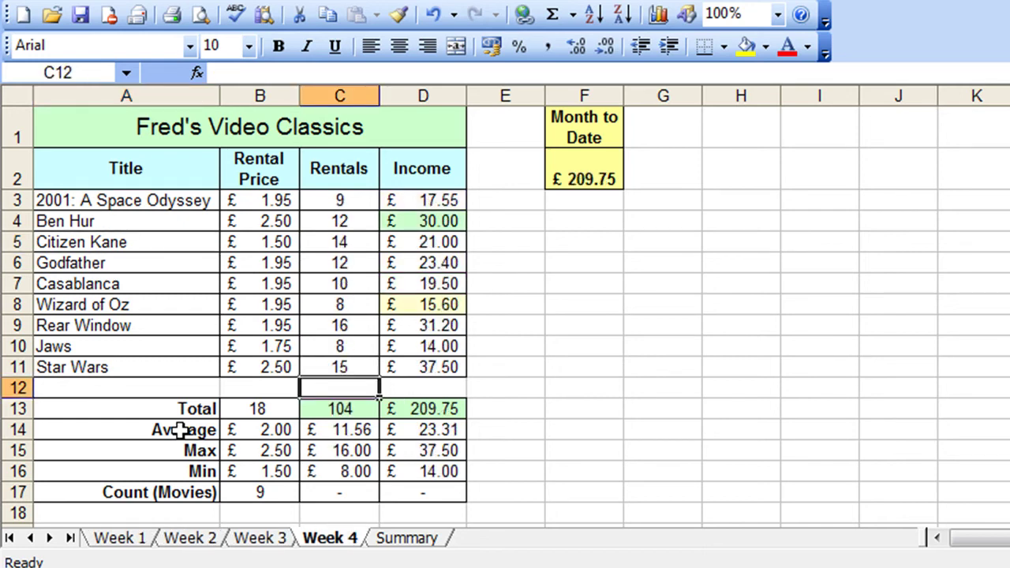
{"action": "key", "text": "ctrl+Page_Down"}
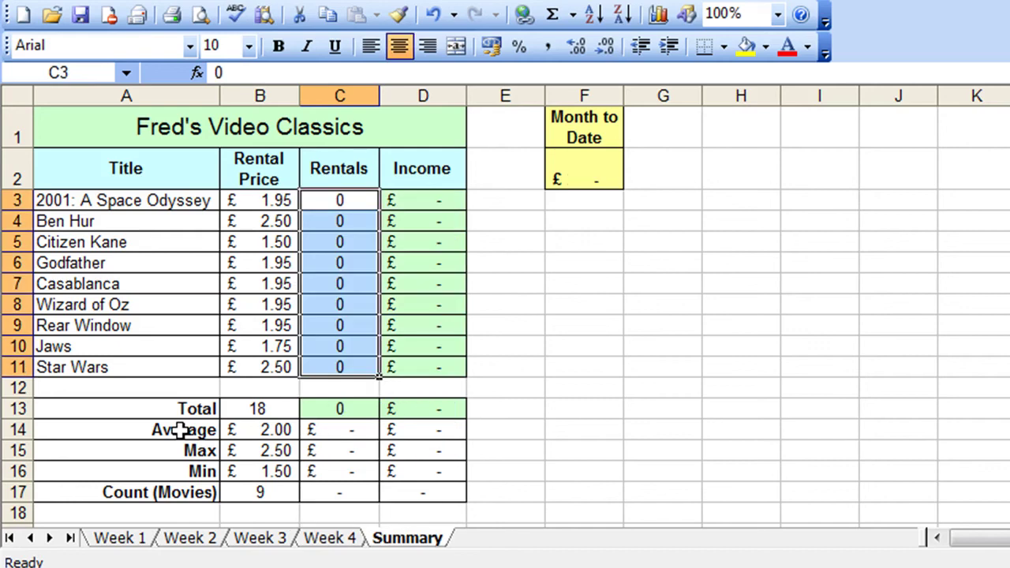
{"action": "key", "text": "ctrl+Page_Up"}
{"action": "key", "text": "ctrl+Page_Up"}
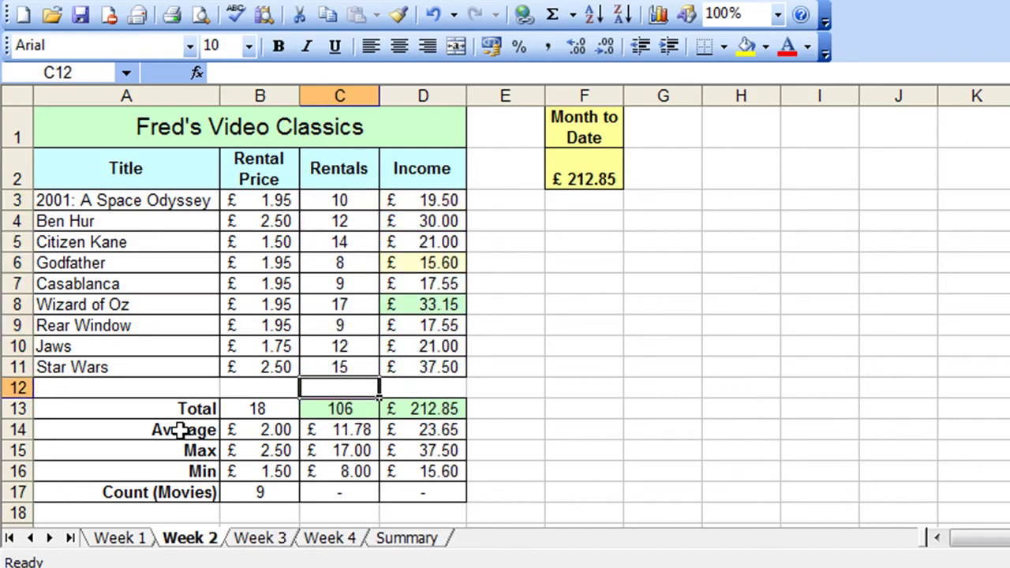
{"action": "key", "text": "ctrl+Page_Up"}
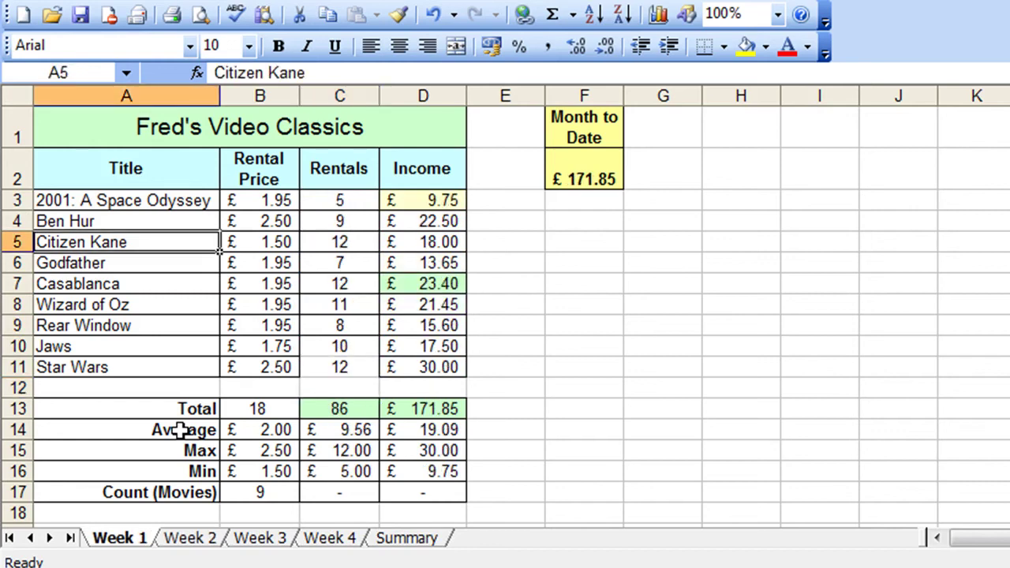
Go to the Summary sheet, keeping its tab name unchanged
{"action": "left_click", "coordinate": [402, 538]}
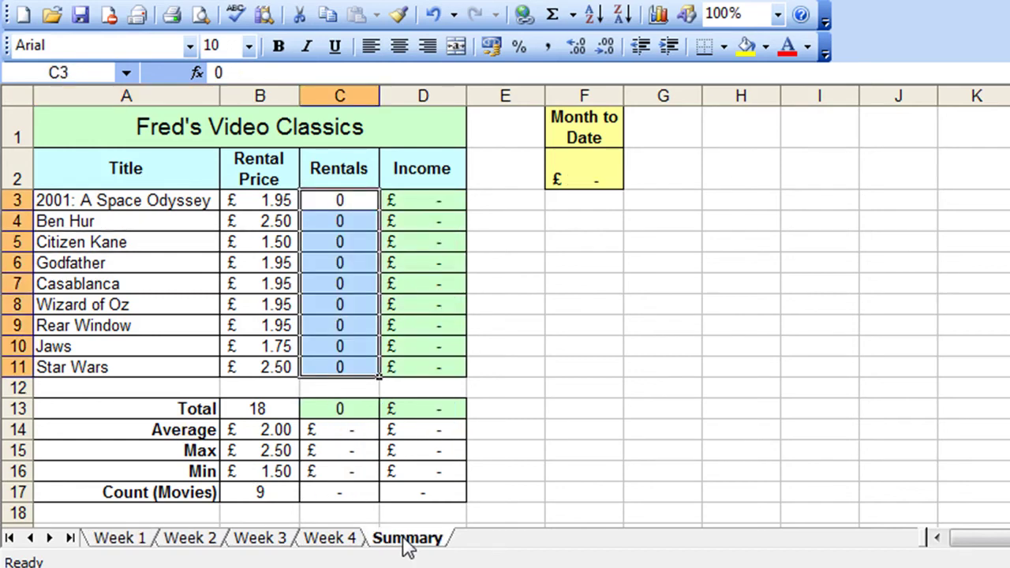
{"action": "double_click", "coordinate": [377, 538]}
{"action": "left_click", "coordinate": [355, 202]}
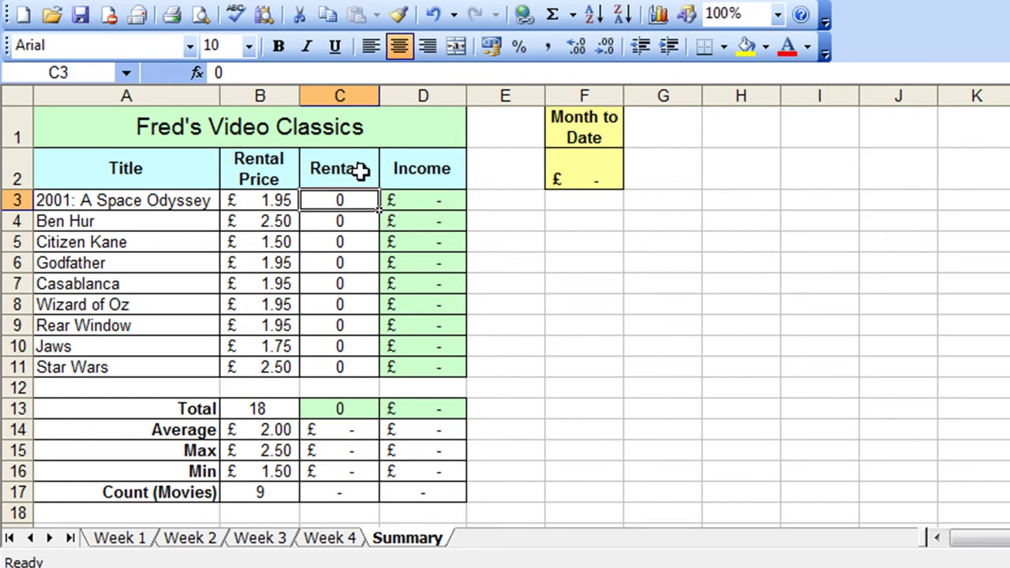
Compare the Week 1 and Week 2 month-to-date formulas in F2, then save the workbook
{"action": "left_click", "coordinate": [120, 539]}
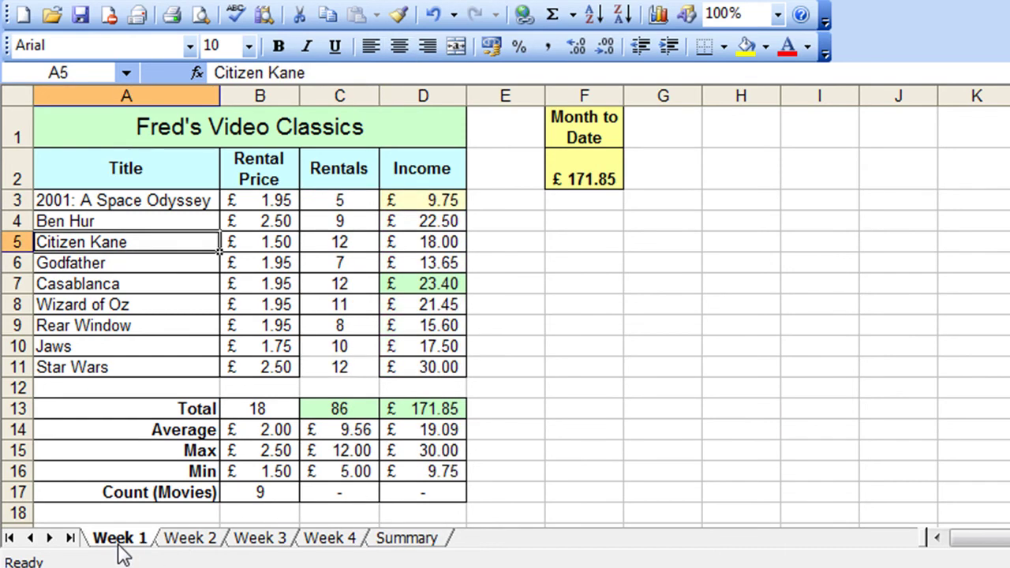
{"action": "left_click", "coordinate": [582, 164]}
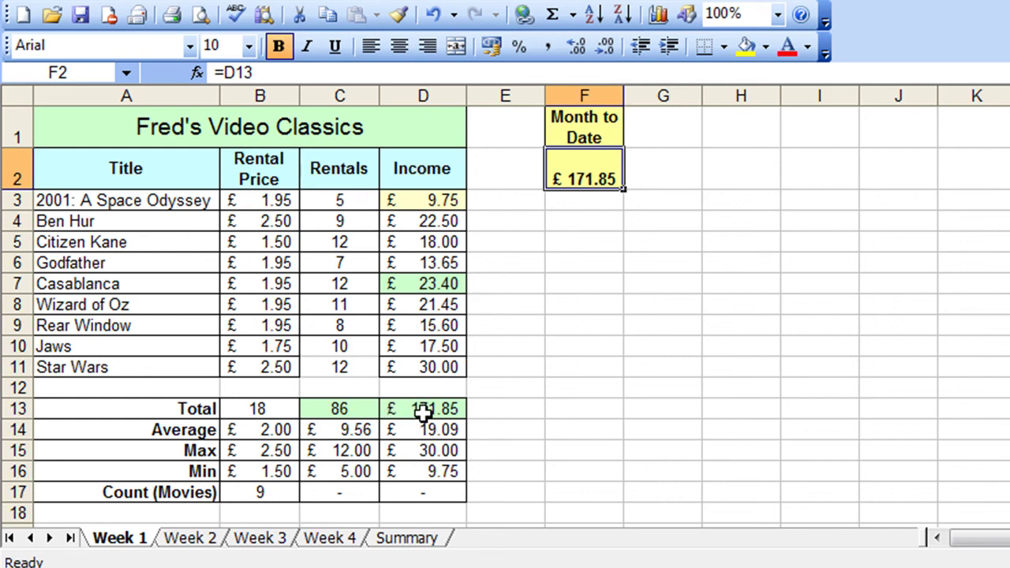
{"action": "left_click", "coordinate": [193, 540]}
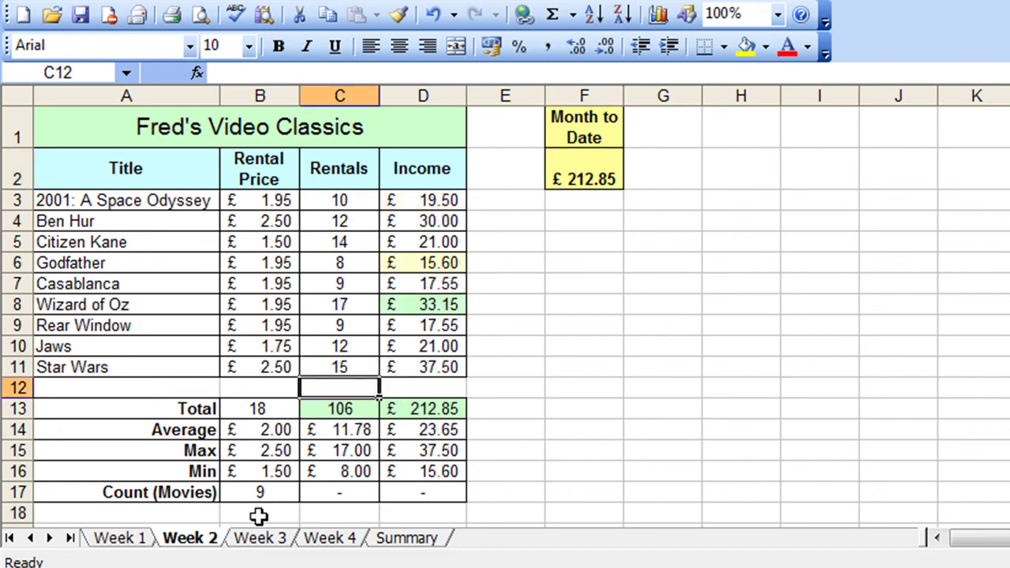
{"action": "left_click", "coordinate": [582, 161]}
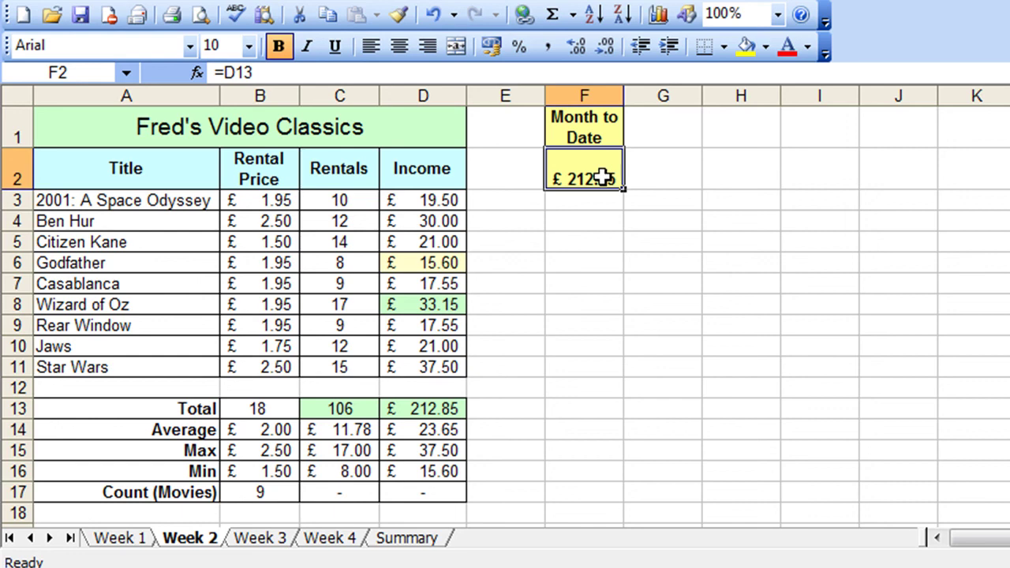
{"action": "key", "text": "ctrl+s"}
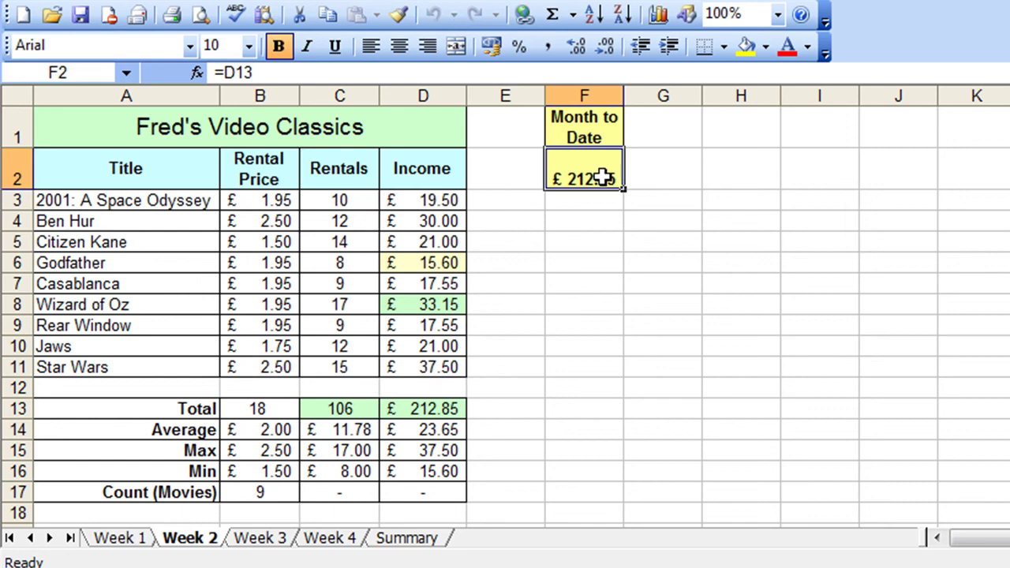